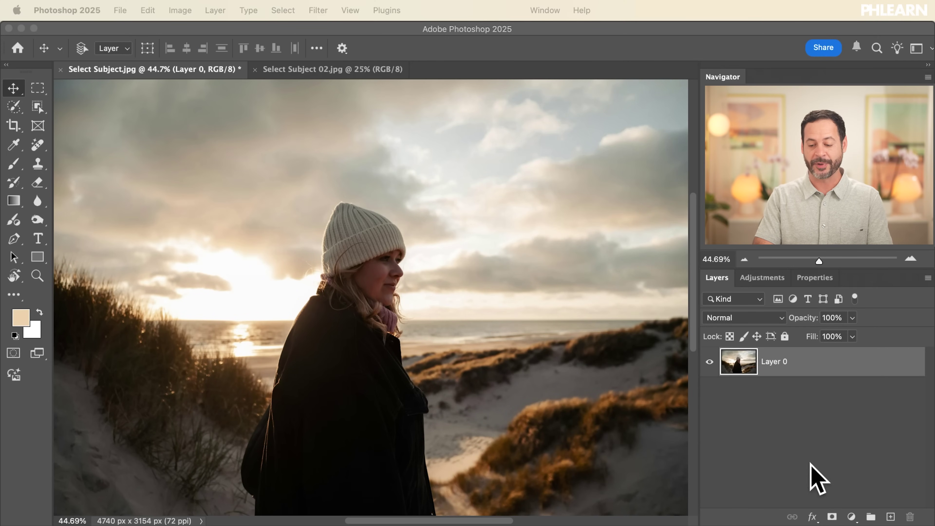
# Set Select Subject and Remove Background in Image Processing preferences to Cloud (Detailed results).
pyautogui.click(800, 424)
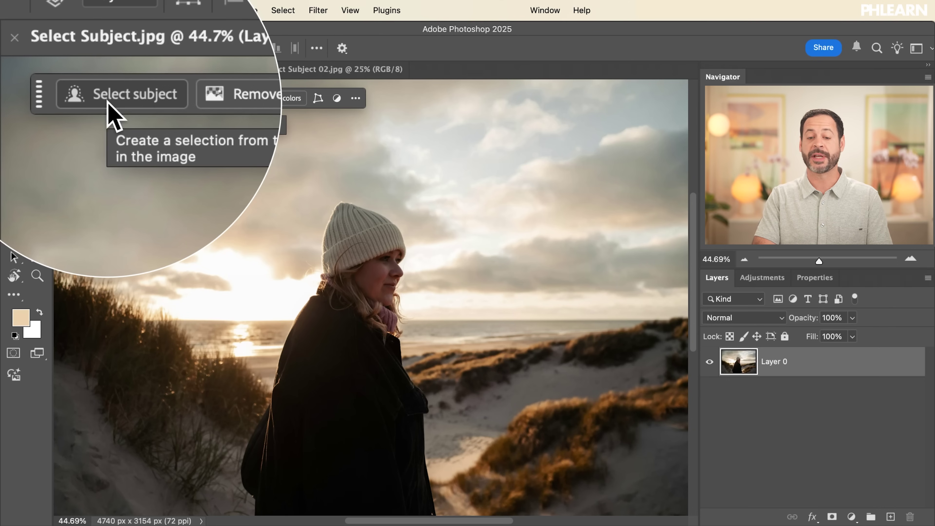
pyautogui.click(545, 10)
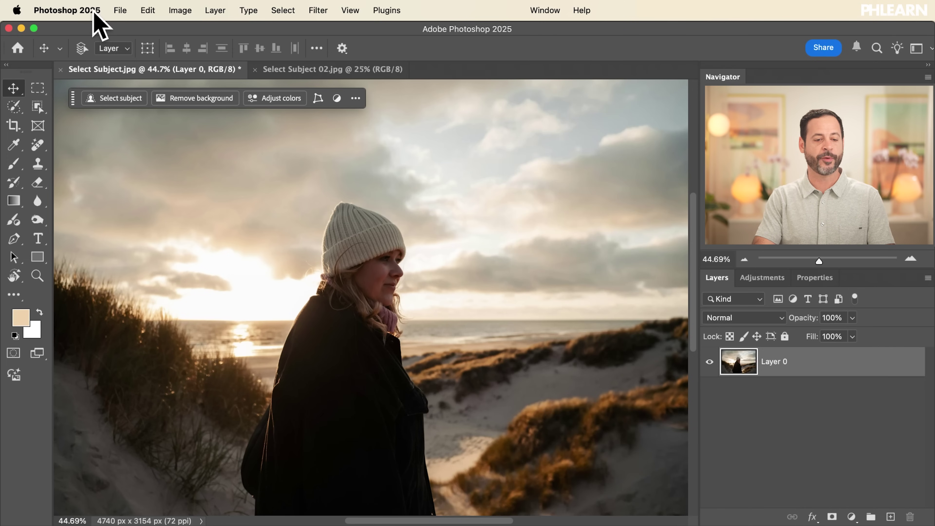
pyautogui.click(93, 13)
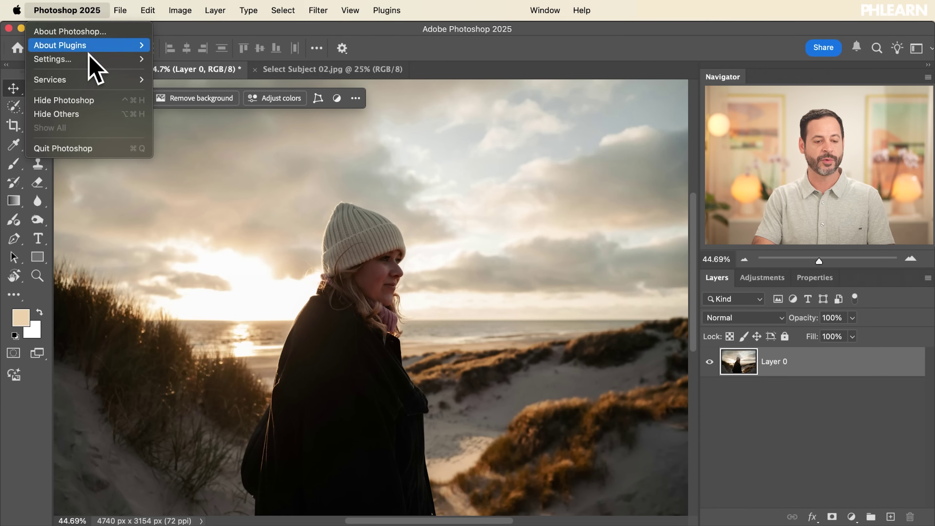
pyautogui.moveTo(88, 59)
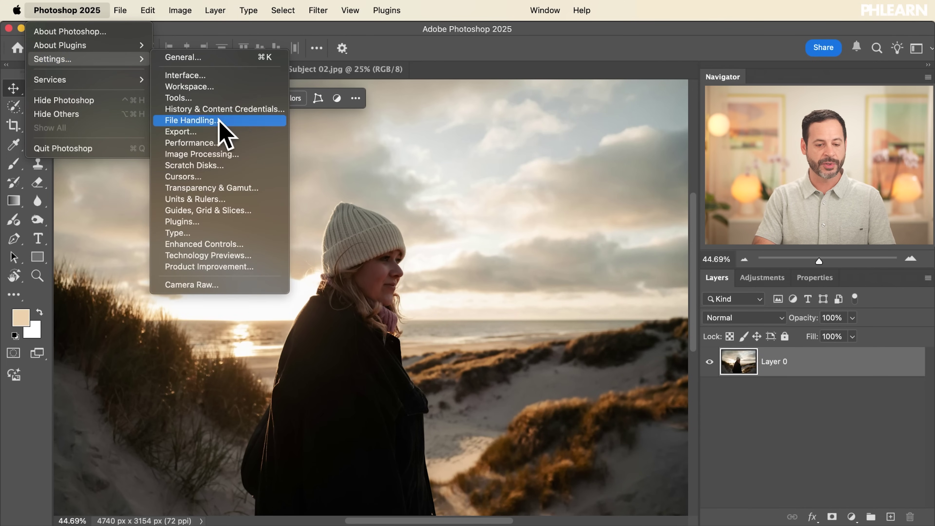
pyautogui.click(222, 155)
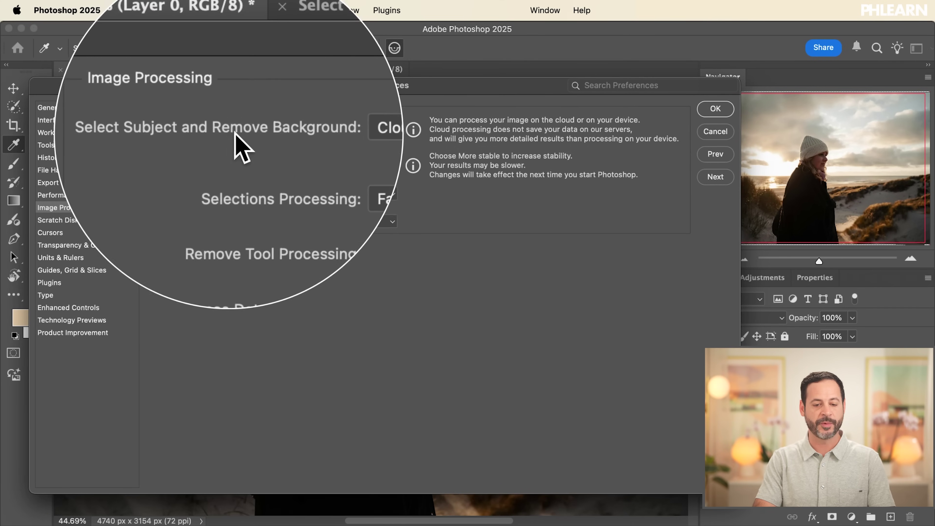
pyautogui.click(327, 137)
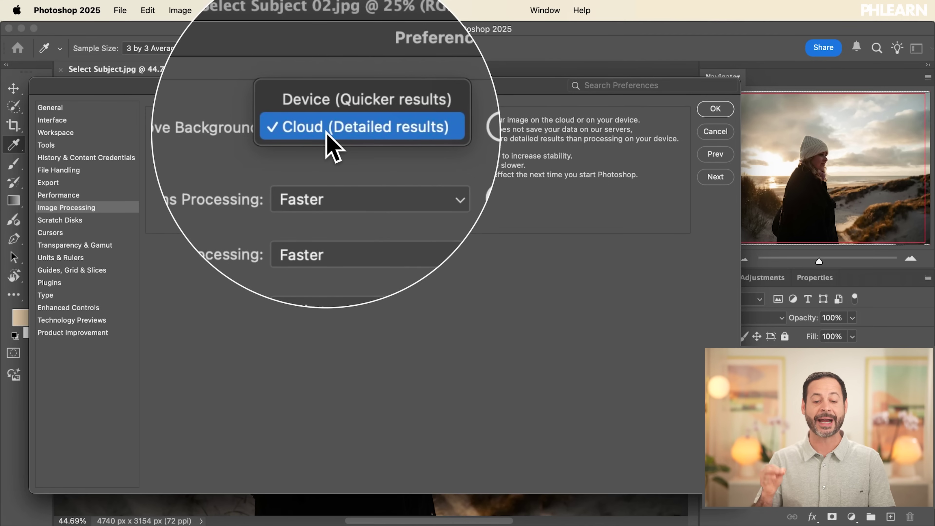
pyautogui.click(326, 132)
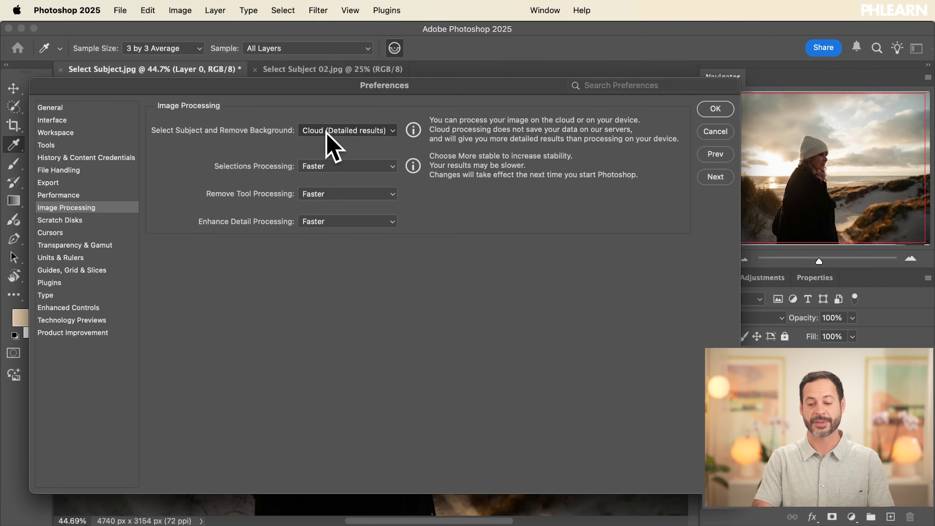
pyautogui.click(708, 108)
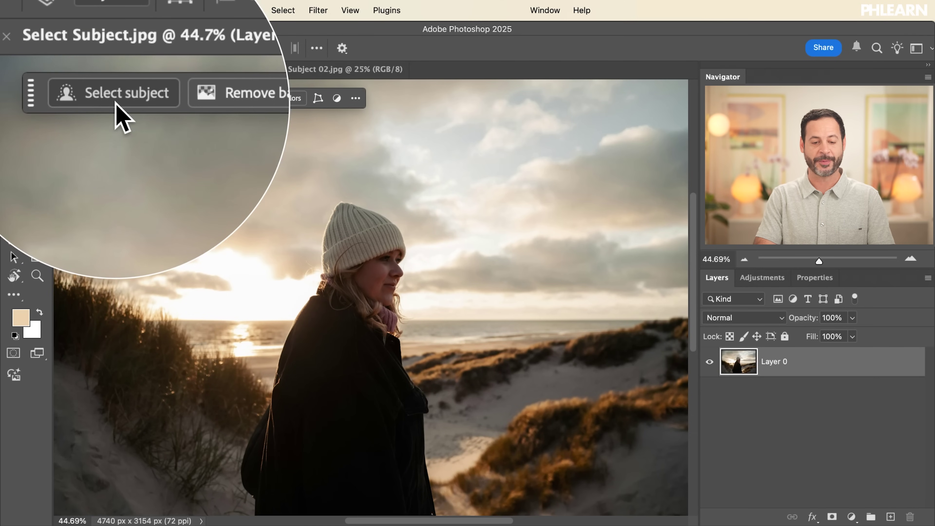
# Use Select Subject to select the woman standing on the dunes.
pyautogui.click(99, 99)
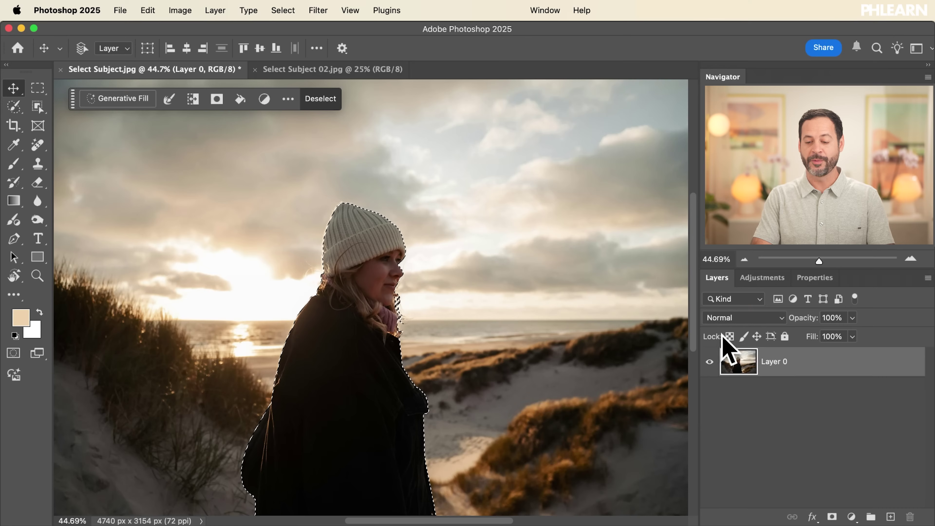
# Show the Adjustments panel and add a Curves layer masked to the woman's selection.
pyautogui.click(759, 278)
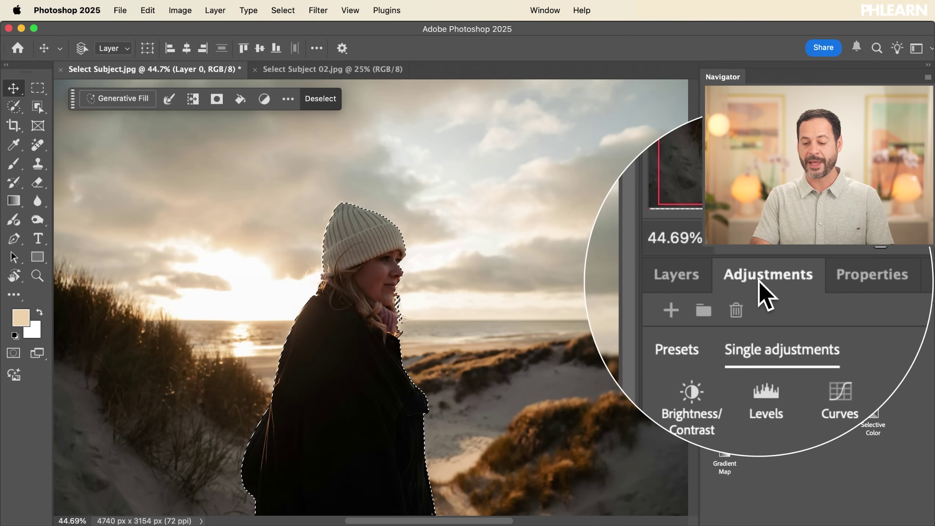
pyautogui.click(540, 10)
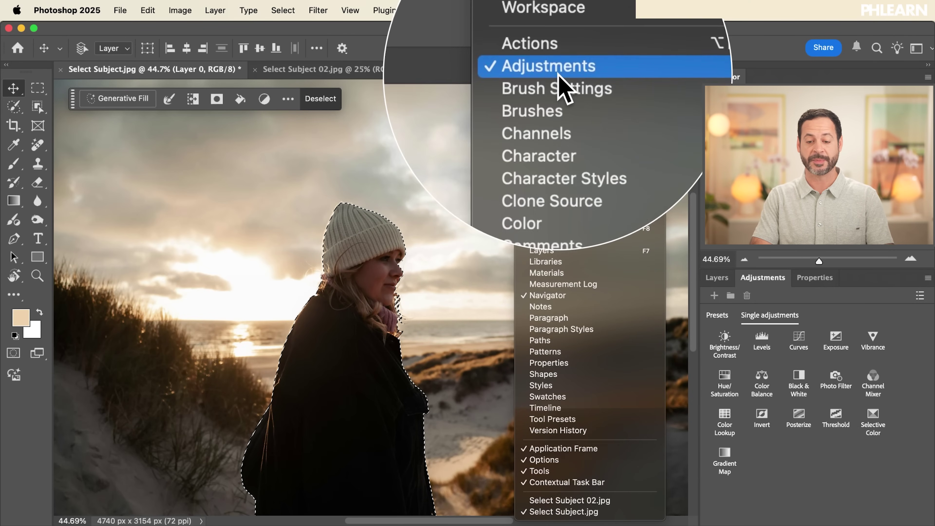
pyautogui.click(558, 71)
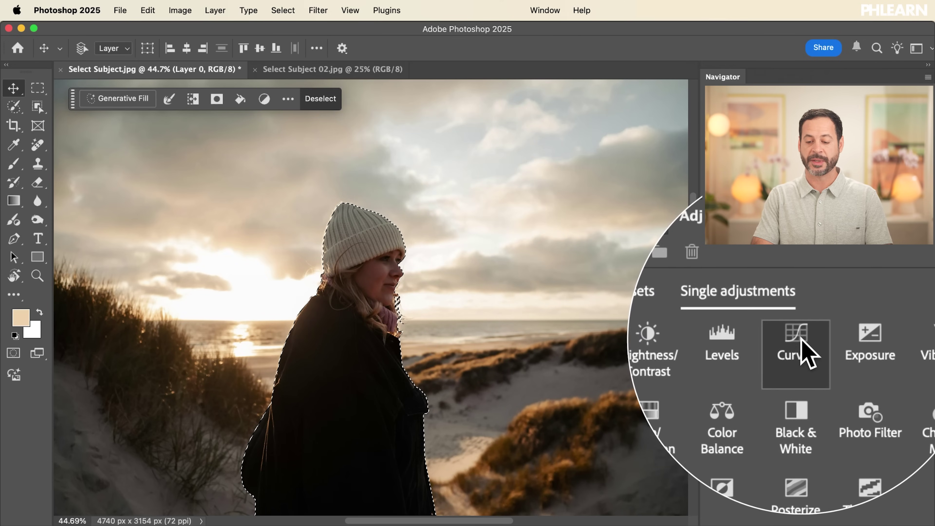
pyautogui.click(791, 347)
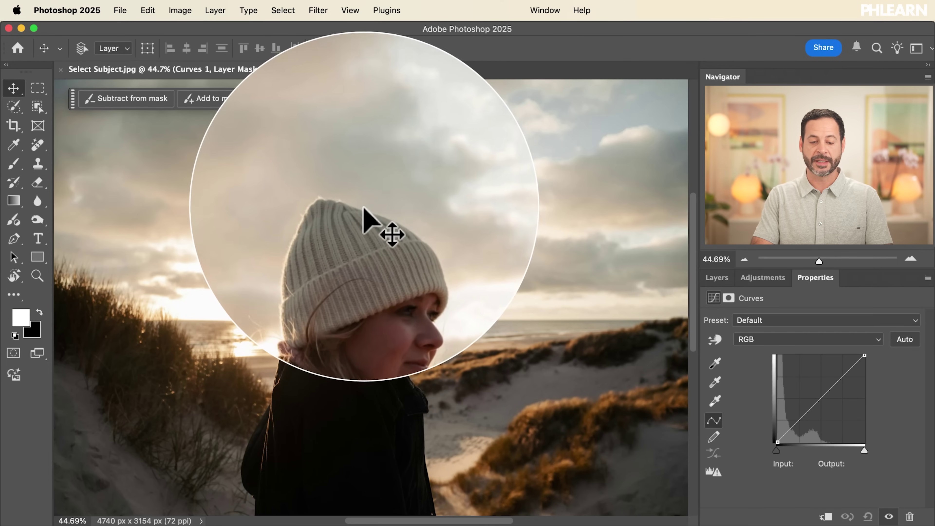
# Bend the Curves 1 curve upward (about 110/143) and add an upper point to brighten the woman.
pyautogui.click(716, 278)
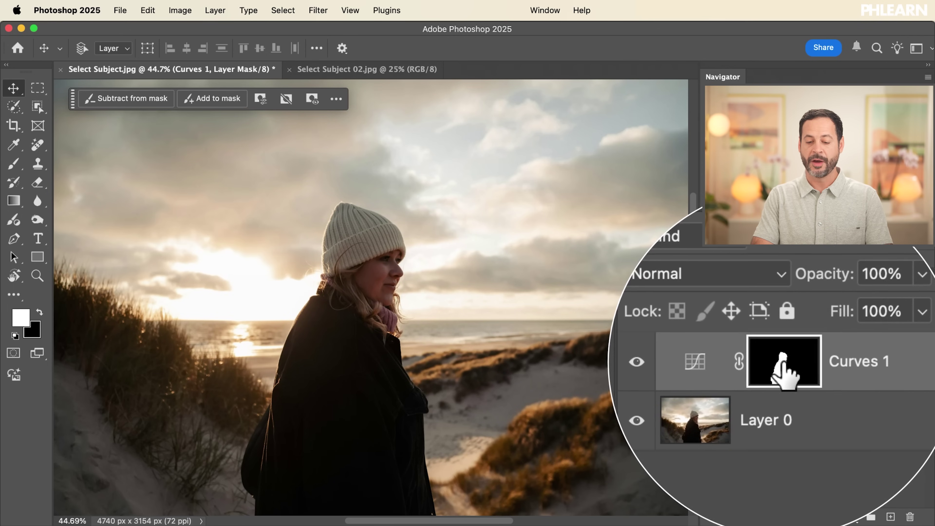
pyautogui.click(747, 363)
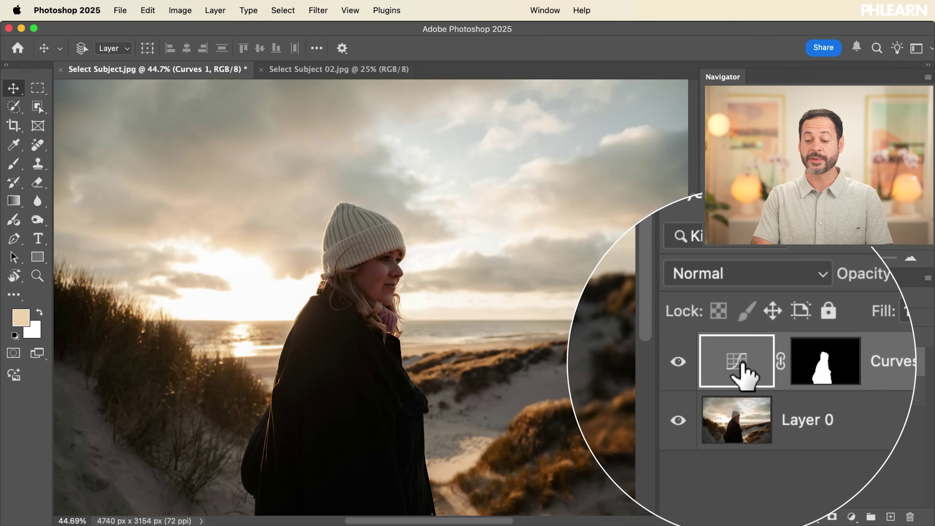
pyautogui.click(815, 280)
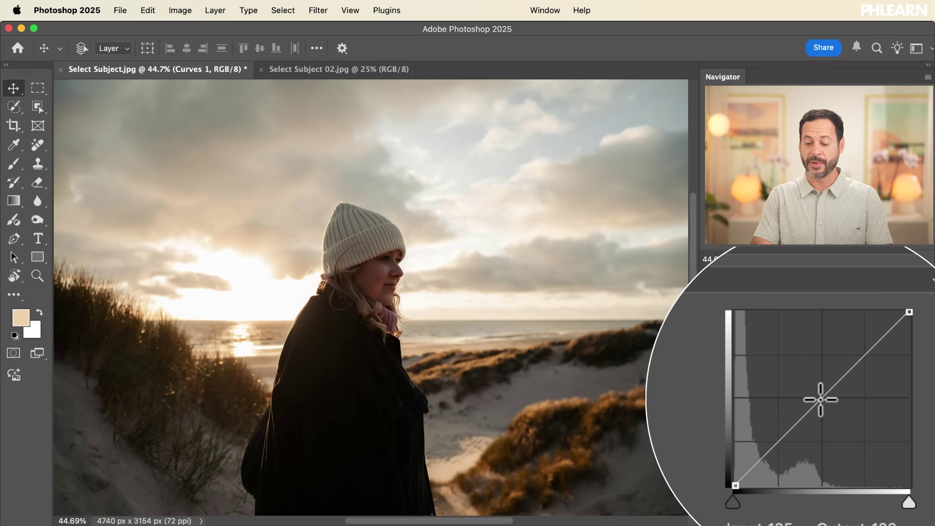
pyautogui.moveTo(815, 404); pyautogui.dragTo(794, 411)
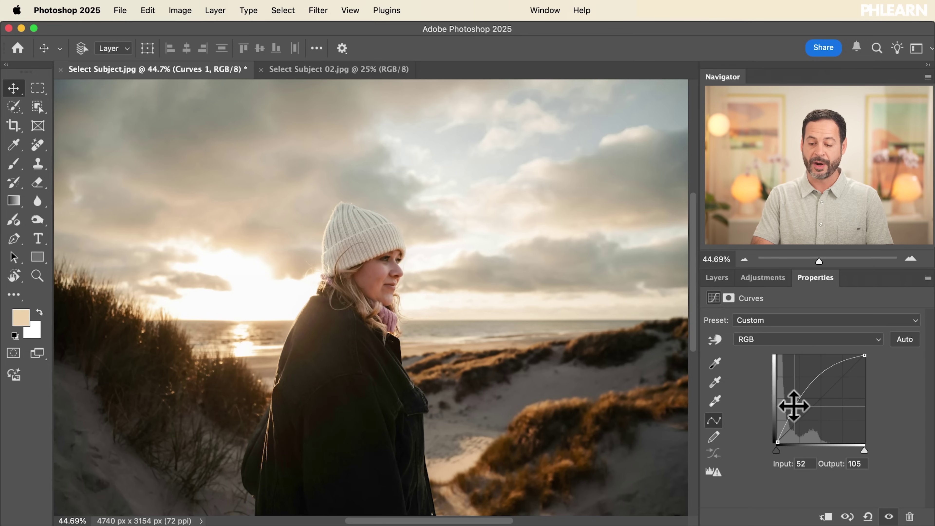
pyautogui.click(834, 365)
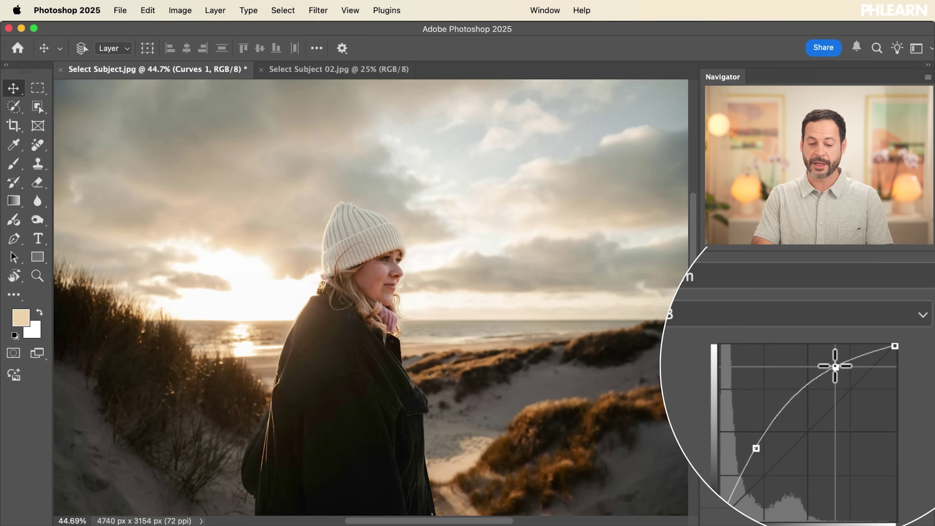
pyautogui.moveTo(836, 367); pyautogui.dragTo(837, 368)
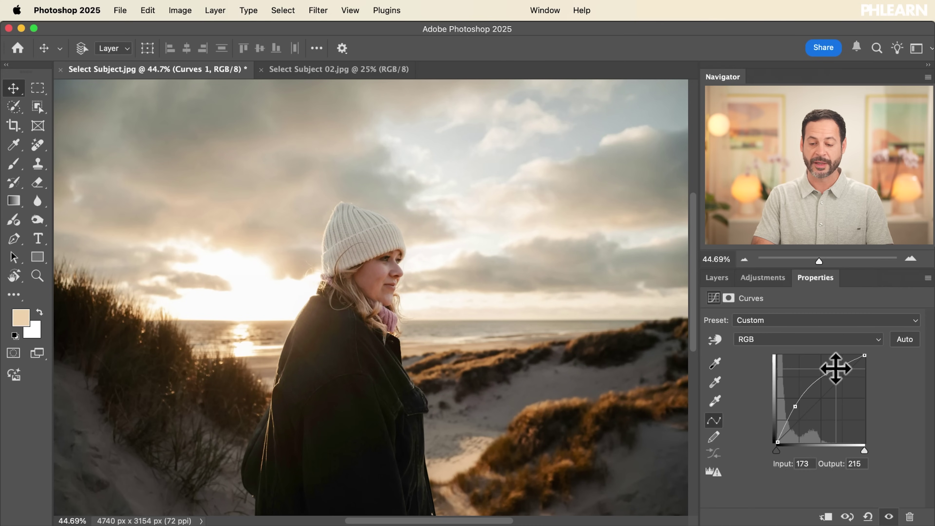
# Toggle Curves 1 on and off to compare, leaving it visible.
pyautogui.click(717, 278)
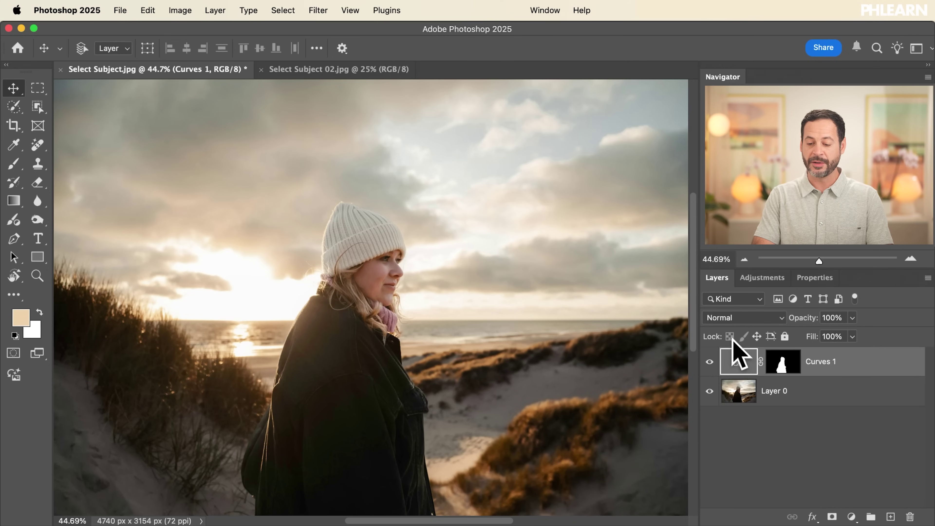
pyautogui.click(708, 362)
pyautogui.click(708, 362)
pyautogui.click(708, 362)
pyautogui.click(708, 362)
pyautogui.click(708, 362)
pyautogui.click(709, 362)
pyautogui.click(708, 362)
pyautogui.click(708, 363)
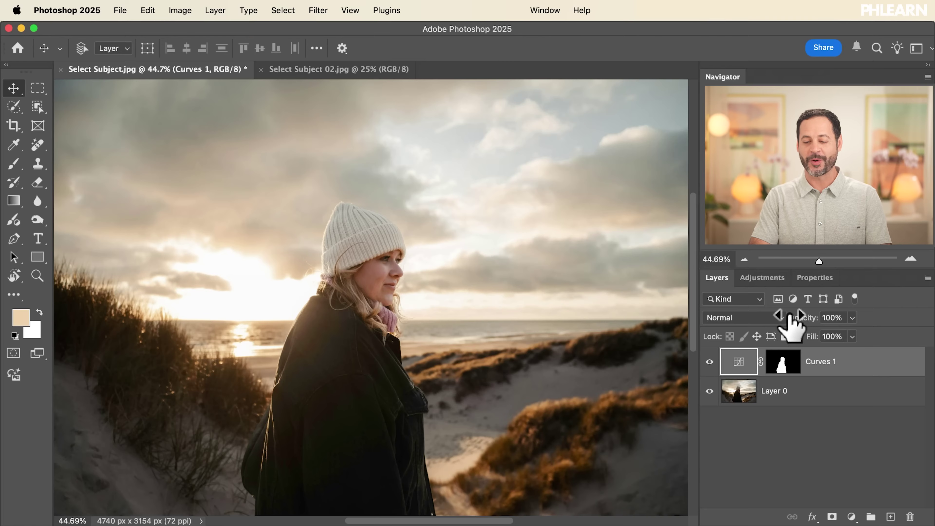
# Add a Levels adjustment layer and lift the Red output black to 59.
pyautogui.click(751, 275)
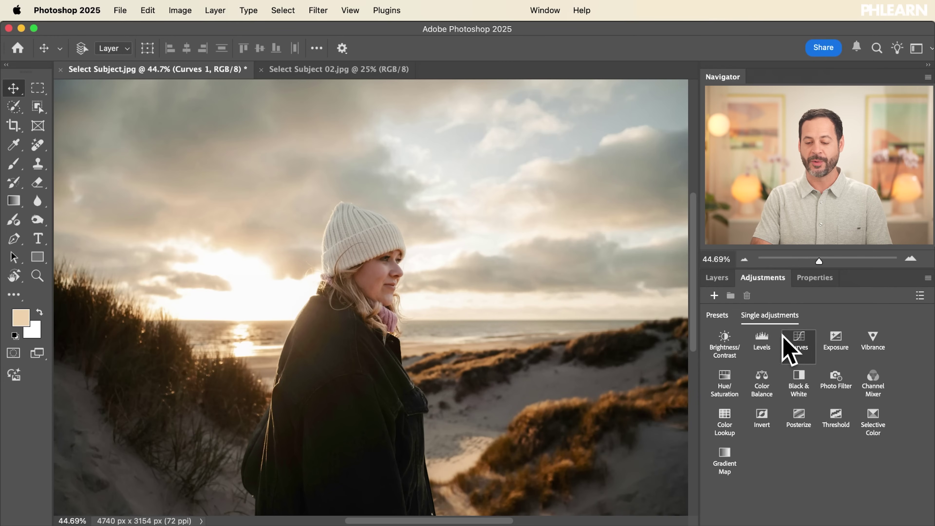
pyautogui.click(765, 354)
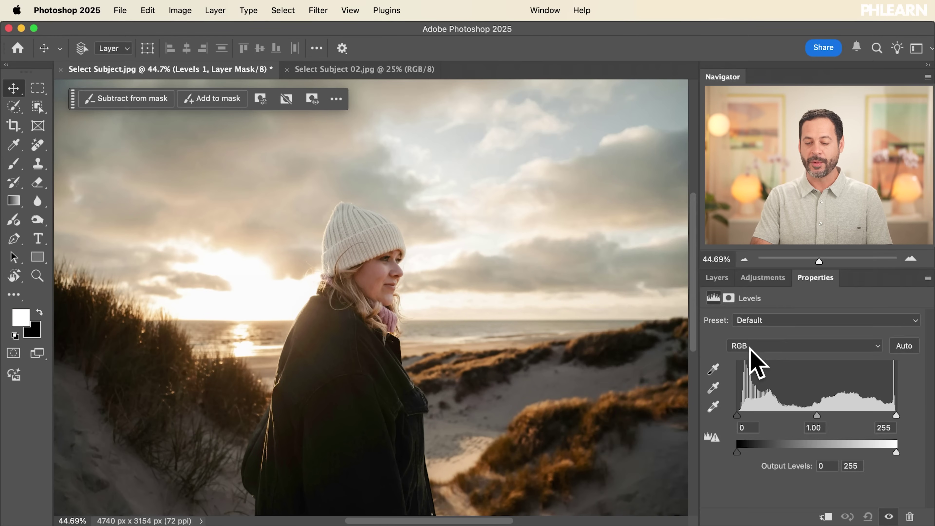
pyautogui.click(751, 347)
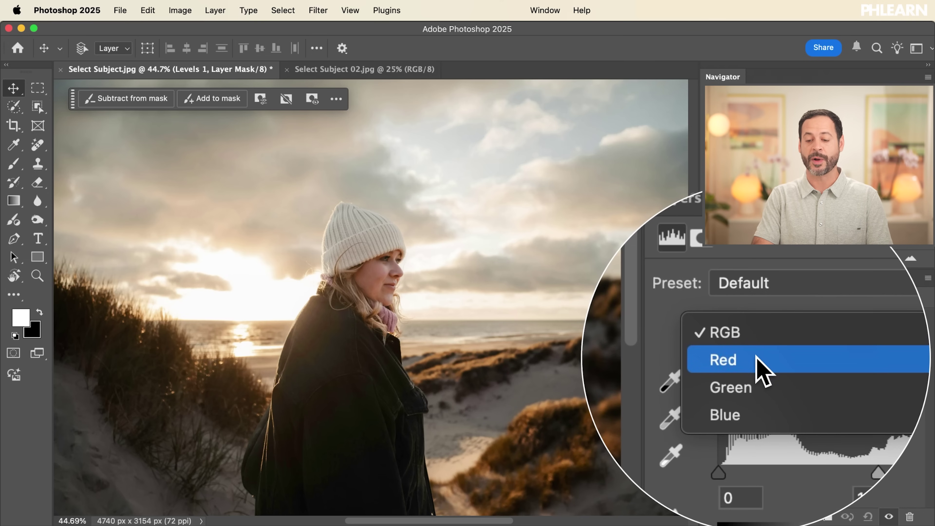
pyautogui.click(756, 360)
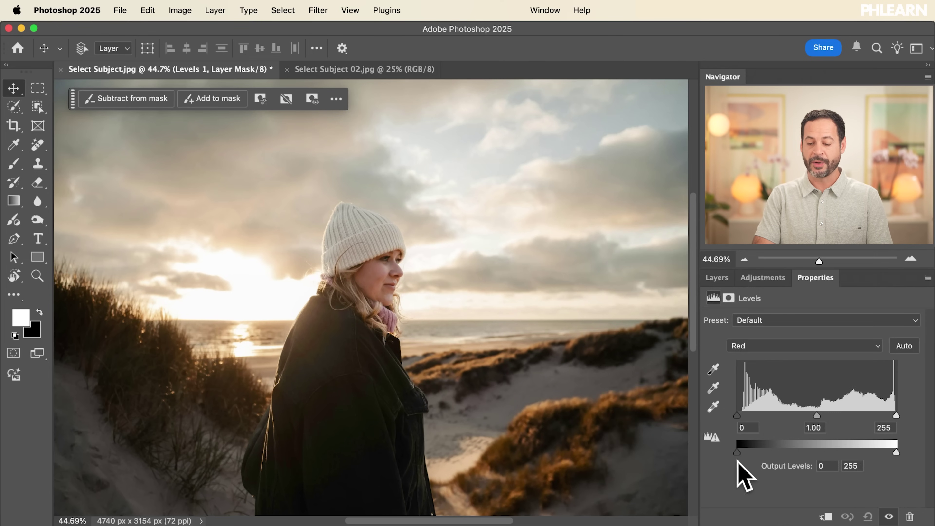
pyautogui.moveTo(739, 454); pyautogui.dragTo(774, 447)
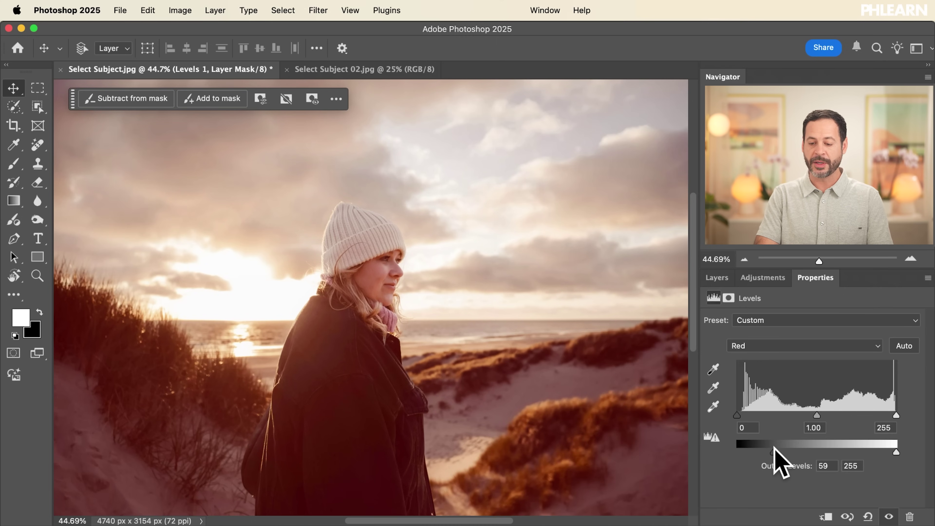
# Lift the Green channel's output black to 18 to ease the red cast.
pyautogui.click(747, 345)
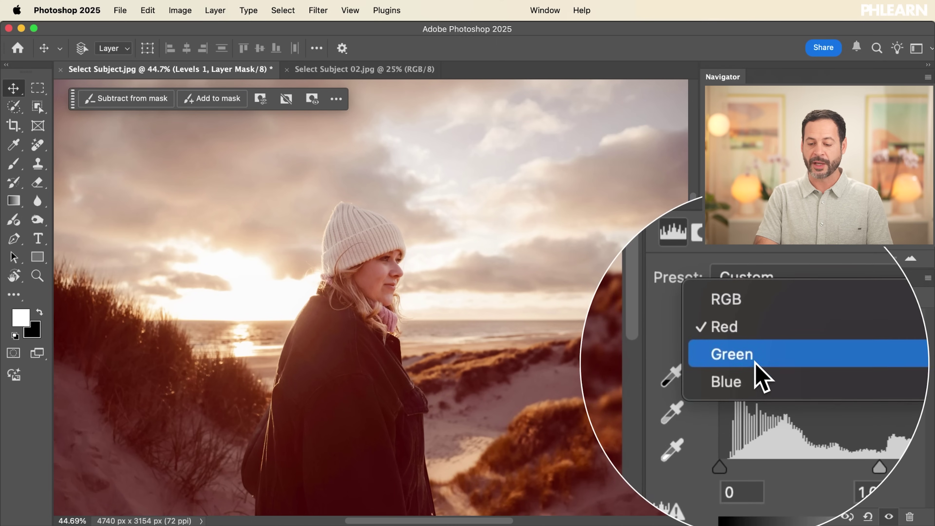
pyautogui.click(747, 359)
pyautogui.moveTo(740, 449); pyautogui.dragTo(749, 451)
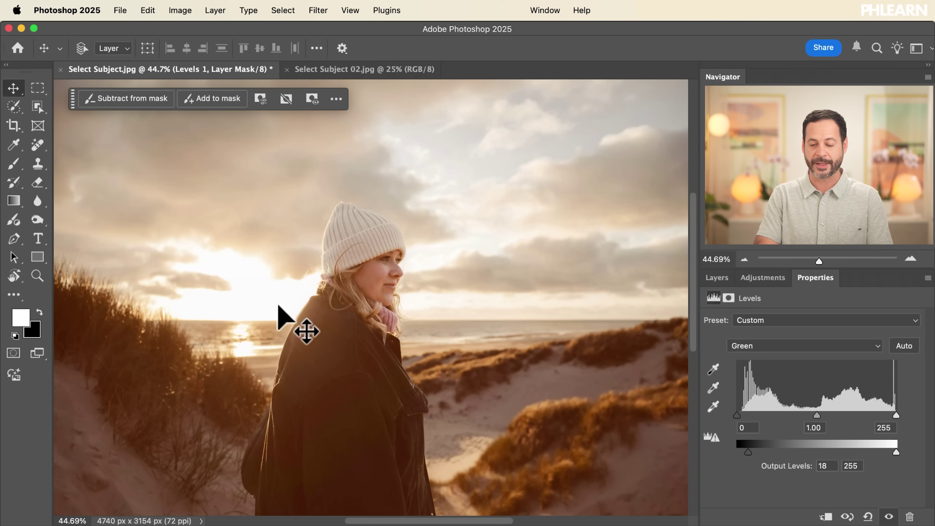
# Toggle the Levels 1 warm grade on and off to compare, leaving it on.
pyautogui.click(717, 277)
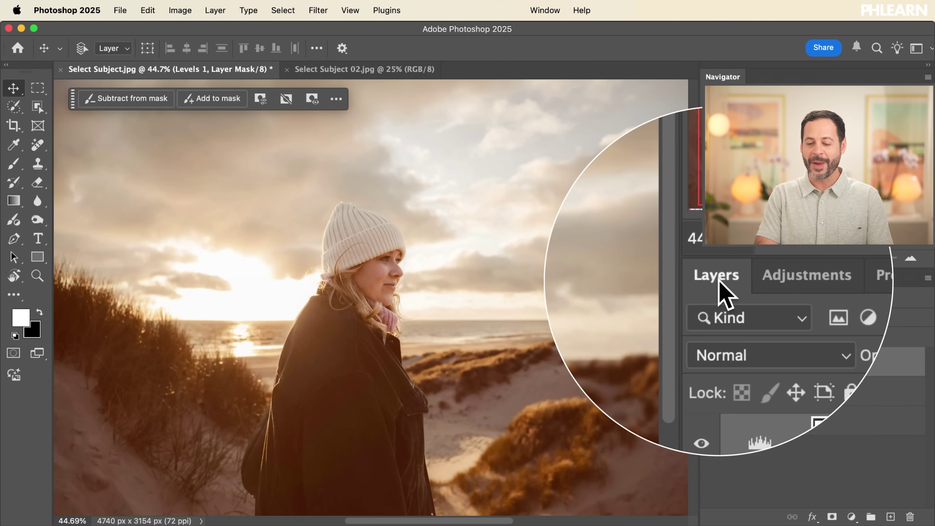
pyautogui.click(709, 362)
pyautogui.click(709, 361)
pyautogui.click(709, 361)
pyautogui.click(709, 361)
pyautogui.click(709, 361)
pyautogui.click(709, 361)
pyautogui.click(709, 362)
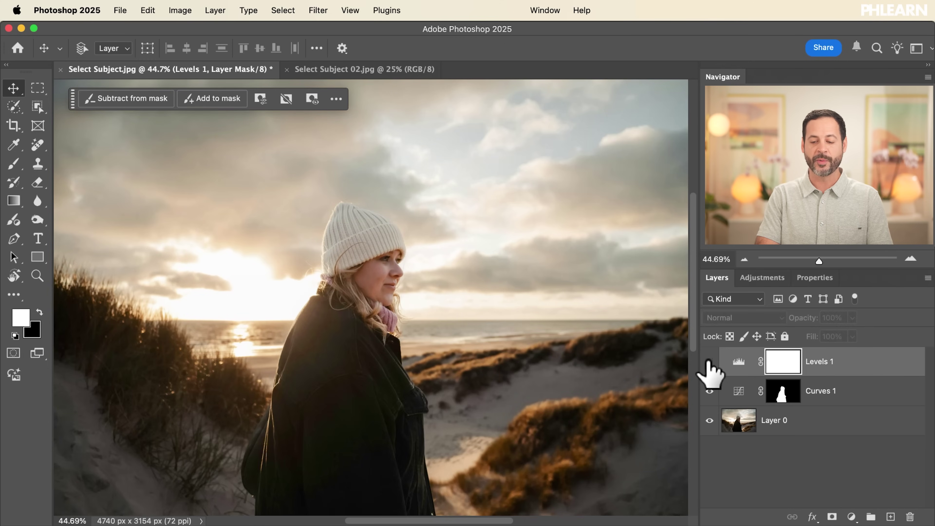
pyautogui.click(709, 362)
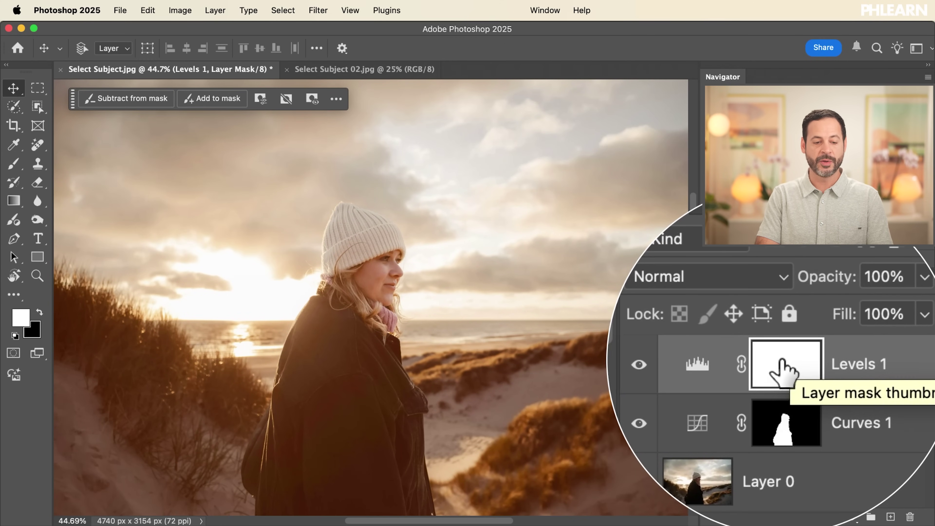
# Draw a black-to-white radial gradient on the Levels 1 mask around the sunlit centre.
pyautogui.click(14, 201)
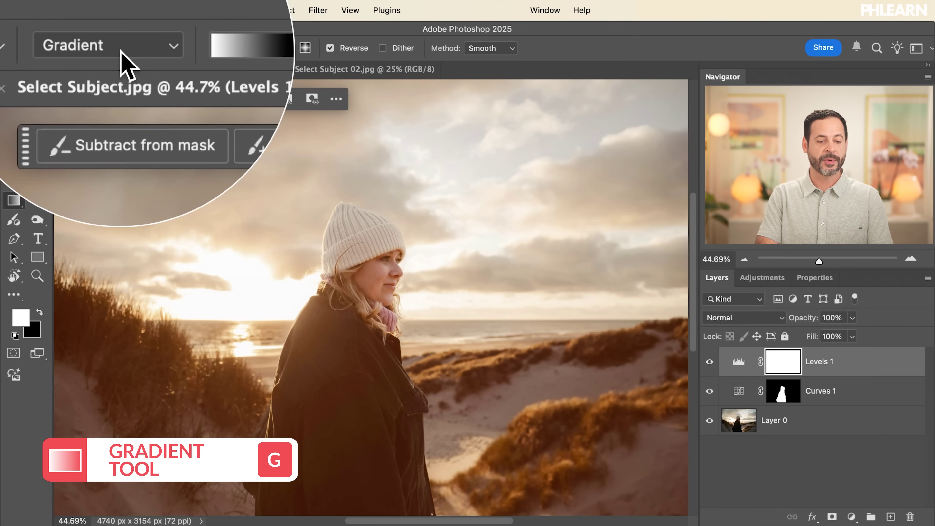
pyautogui.click(210, 44)
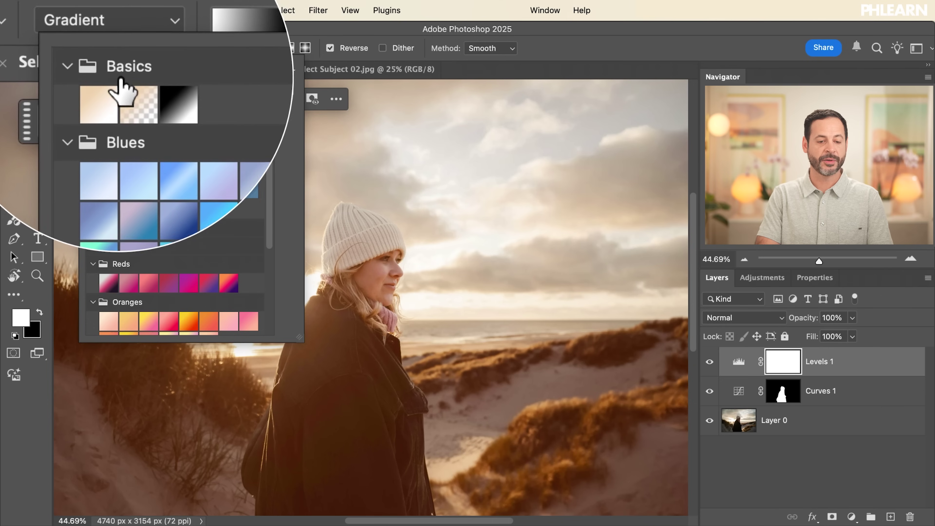
pyautogui.click(150, 92)
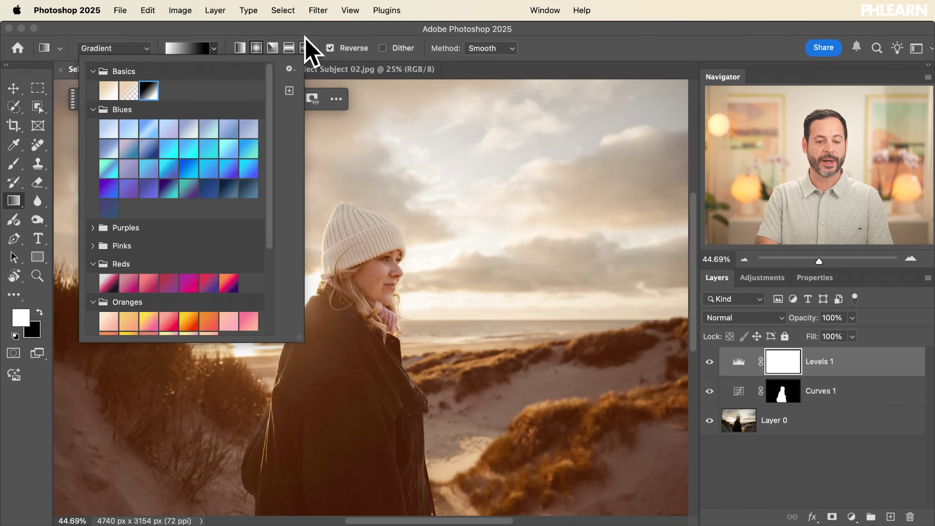
pyautogui.click(258, 48)
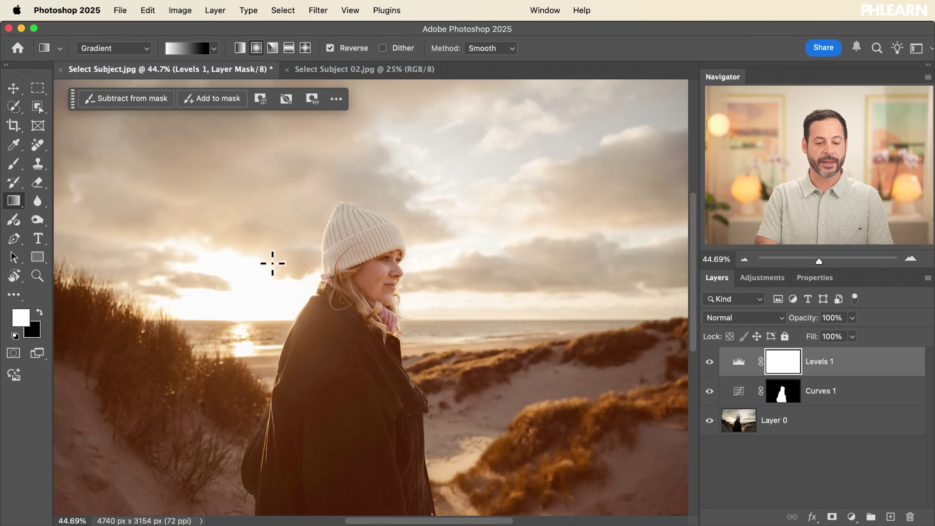
pyautogui.moveTo(256, 311); pyautogui.dragTo(291, 327)
pyautogui.moveTo(350, 352); pyautogui.dragTo(483, 368)
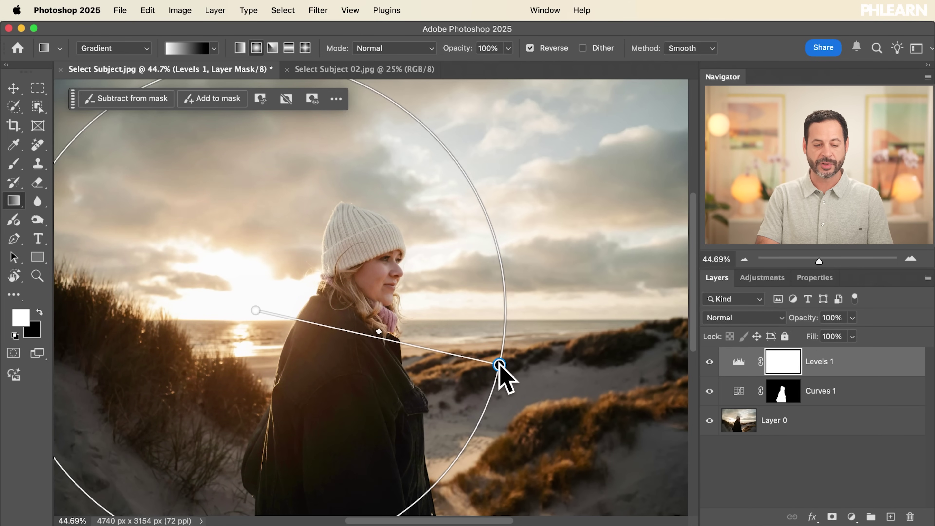
pyautogui.click(709, 361)
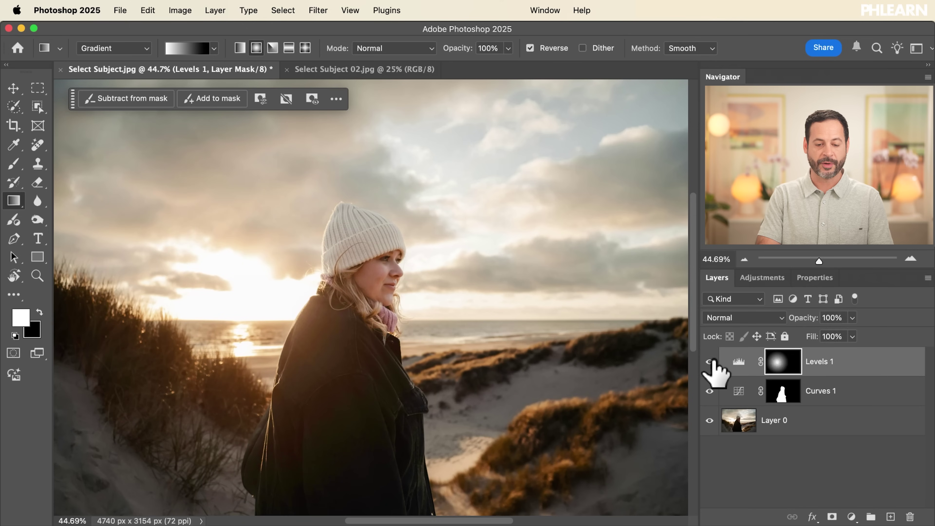
pyautogui.click(740, 362)
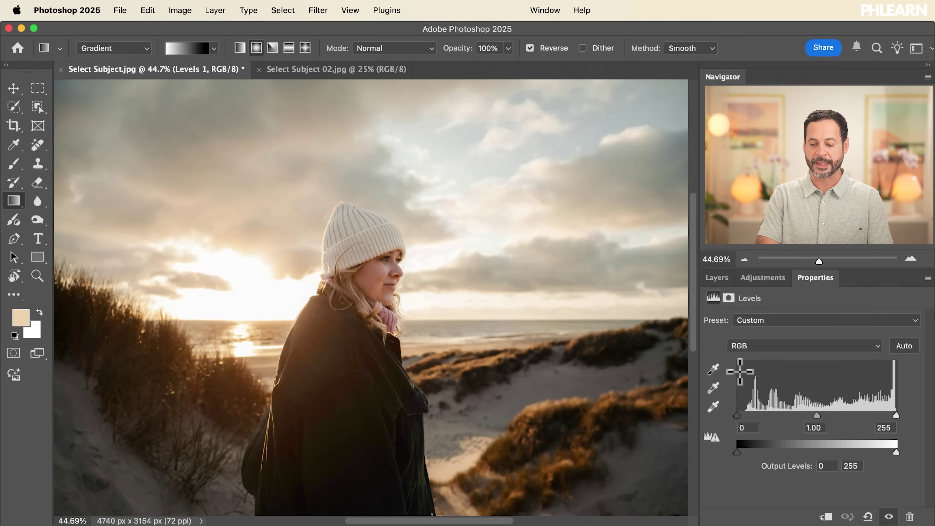
pyautogui.click(751, 346)
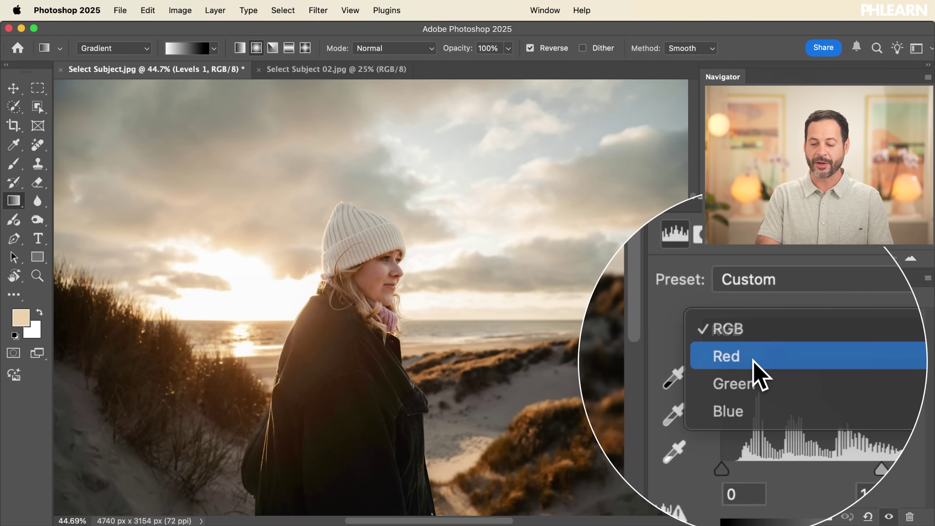
# Raise the Levels Red output black to 105 and Green output black to 49.
pyautogui.click(749, 362)
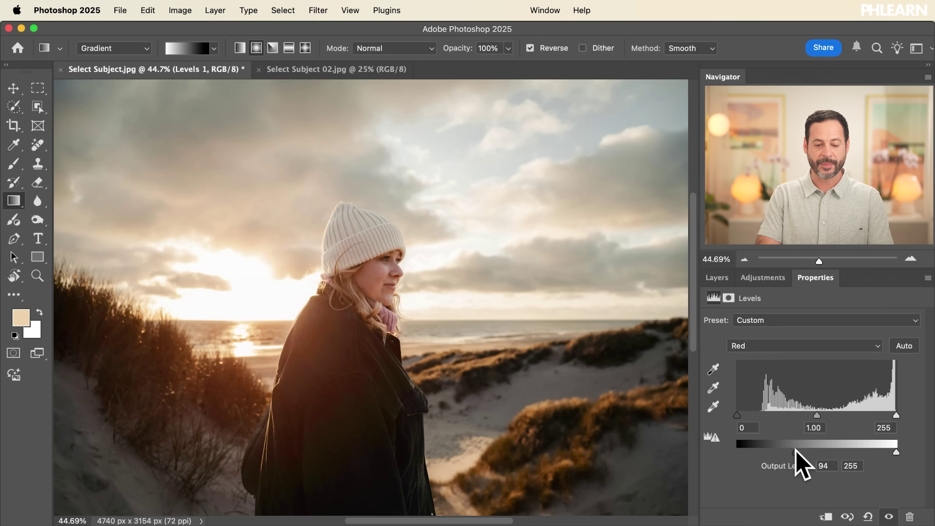
pyautogui.click(771, 347)
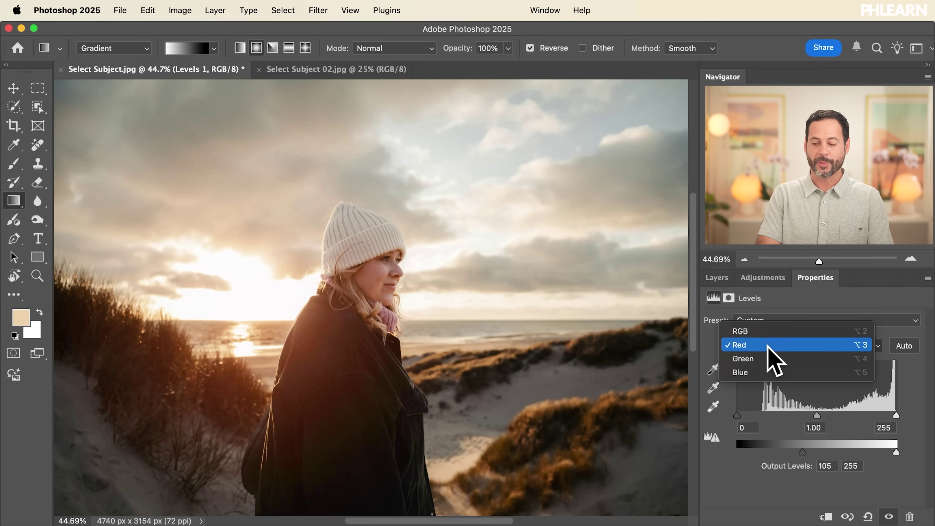
pyautogui.click(772, 359)
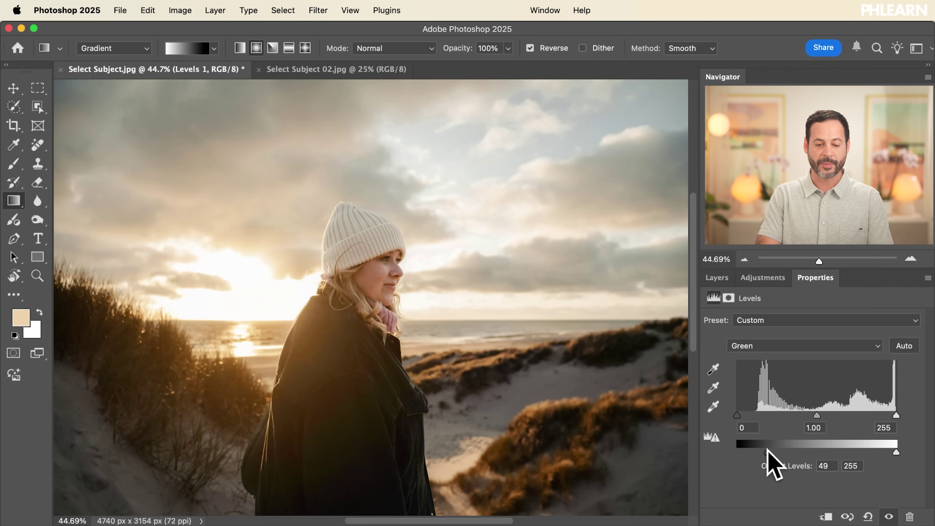
pyautogui.click(717, 278)
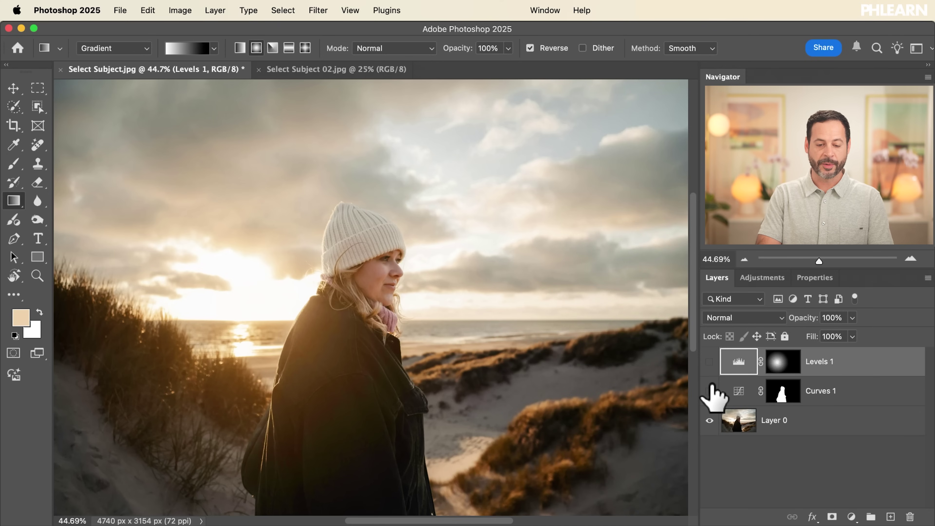
pyautogui.click(710, 387)
pyautogui.click(710, 361)
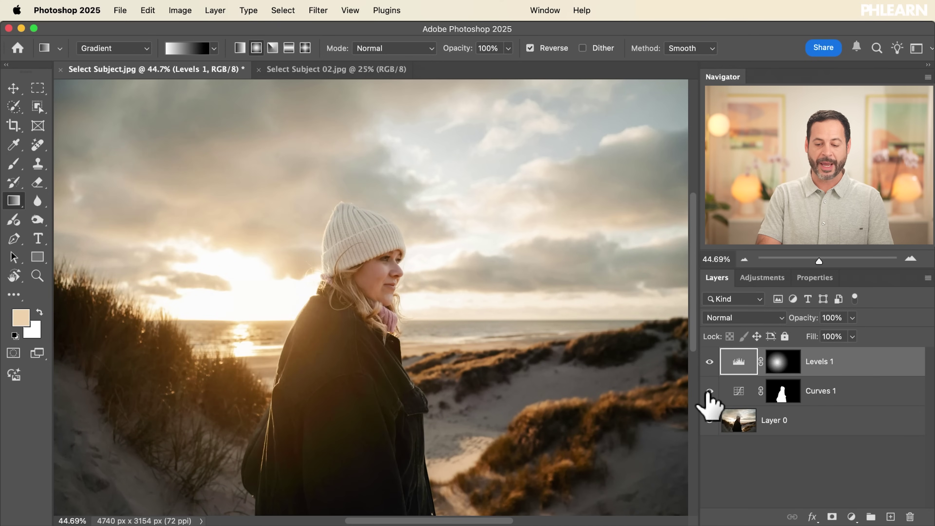
pyautogui.click(709, 390)
pyautogui.click(709, 390)
pyautogui.click(709, 390)
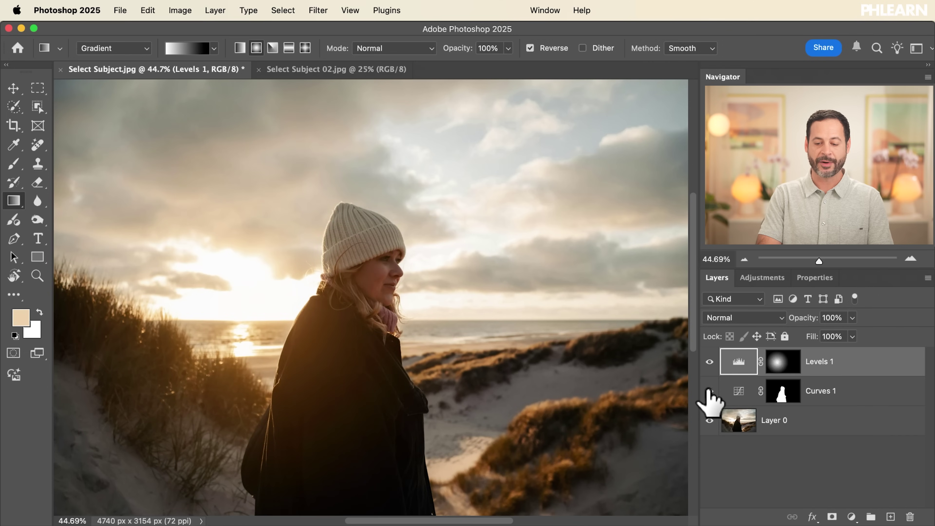
pyautogui.click(709, 390)
pyautogui.click(709, 361)
pyautogui.click(709, 362)
pyautogui.click(710, 362)
pyautogui.click(710, 362)
pyautogui.click(709, 361)
pyautogui.click(710, 362)
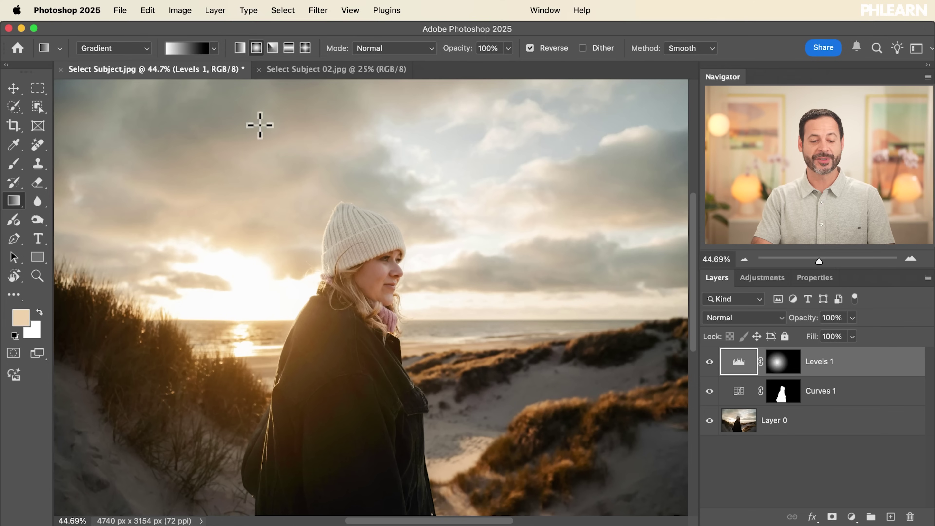
# Switch to Select Subject 02.jpg and zoom in on the man in the red cap.
pyautogui.click(324, 69)
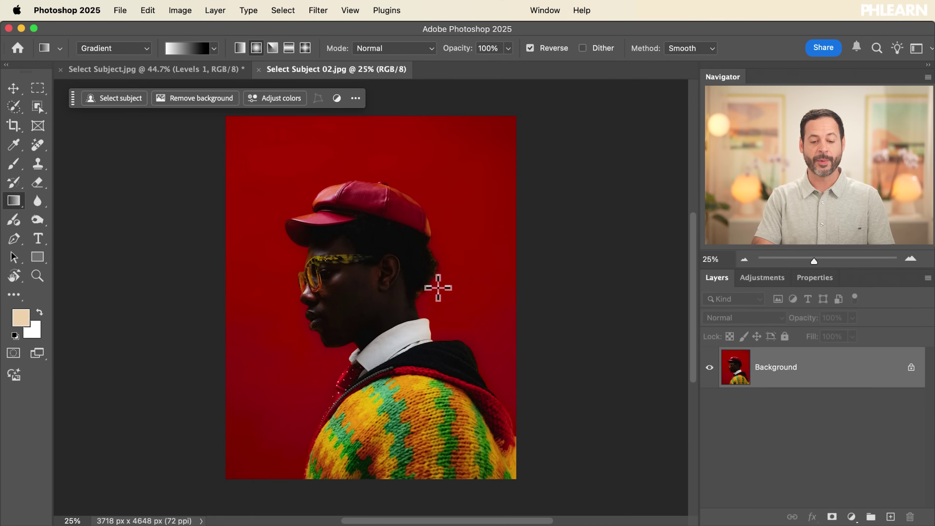
pyautogui.scroll(5, 443, 301)
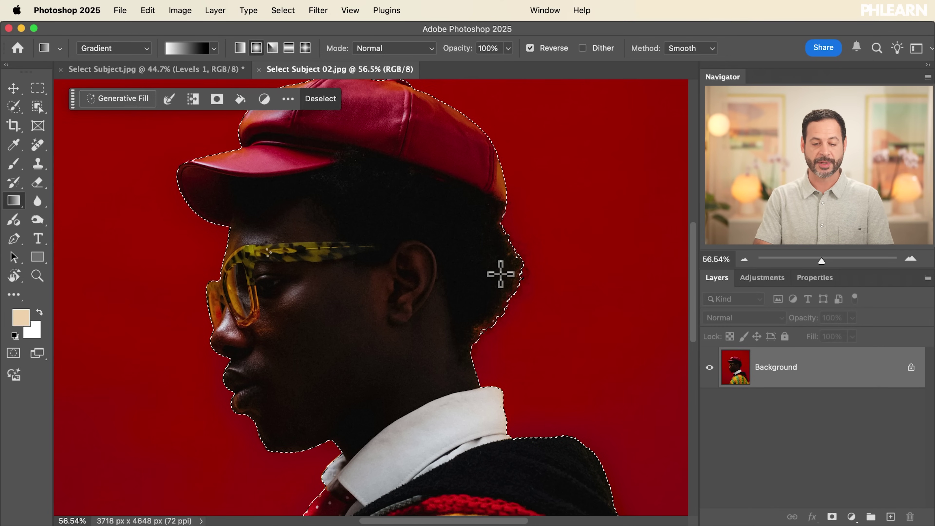
pyautogui.scroll(-5, 500, 273)
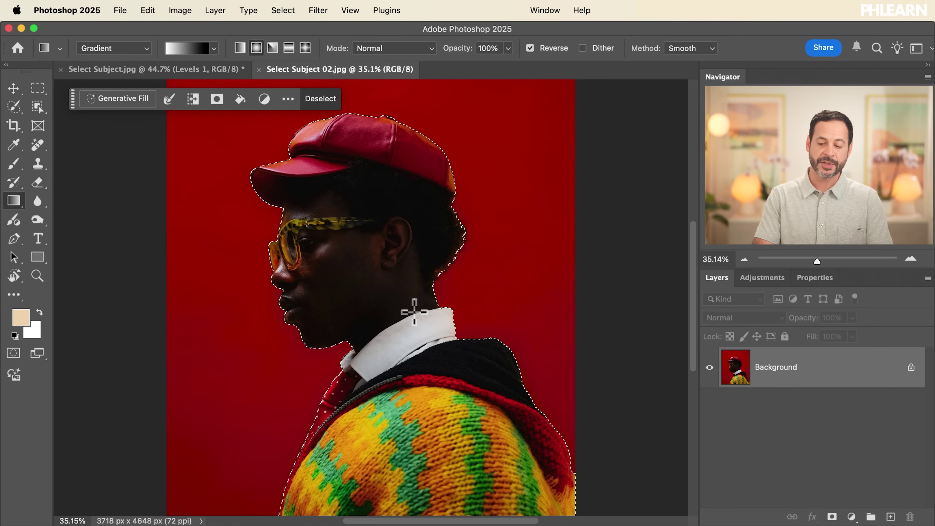
# Add a subject-masked Brightness/Contrast layer set to Brightness 64 and Contrast -26.
pyautogui.click(761, 277)
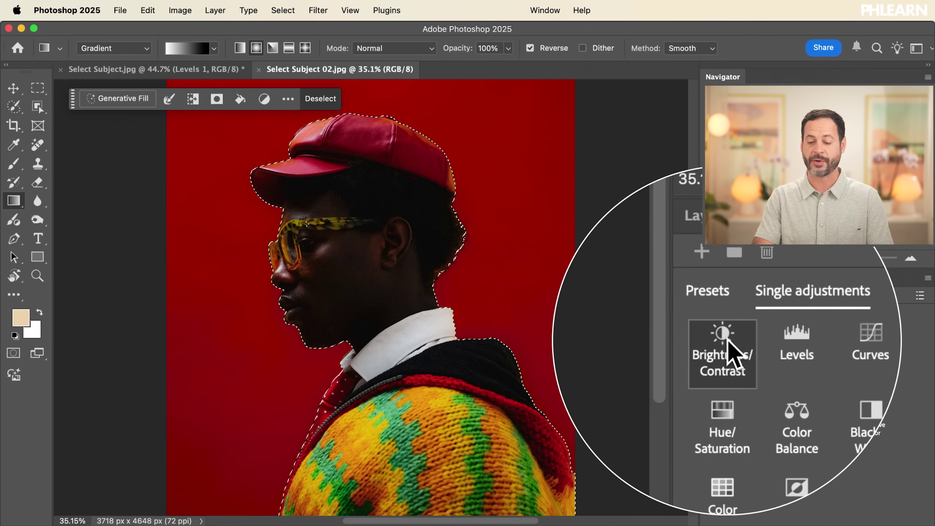
pyautogui.click(727, 337)
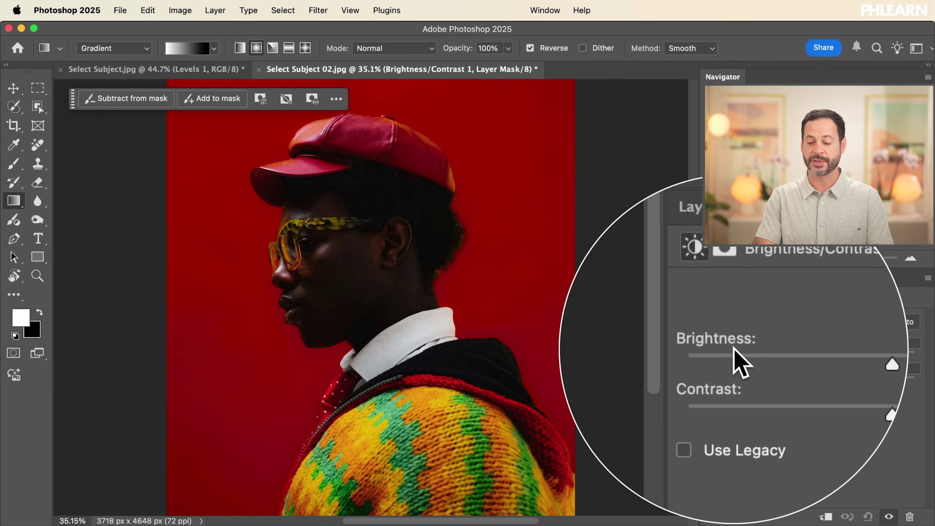
pyautogui.moveTo(812, 355); pyautogui.dragTo(851, 356)
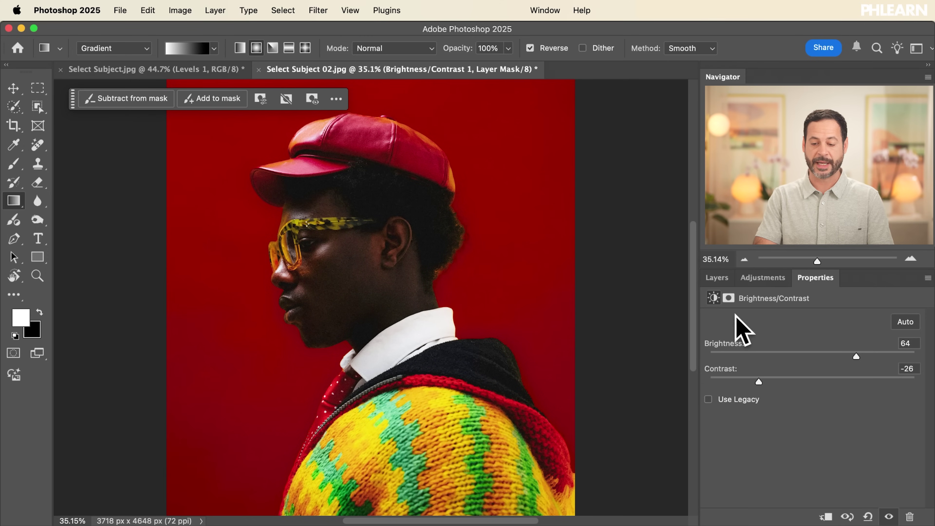
pyautogui.click(716, 278)
# Toggle Brightness/Contrast 1 on and off to compare the brightened man with the original.
pyautogui.click(709, 368)
pyautogui.click(709, 368)
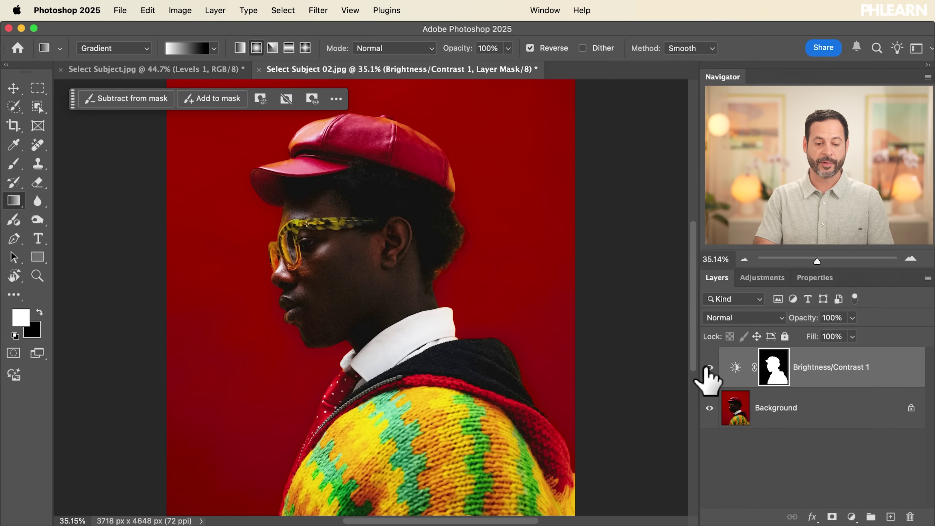
pyautogui.click(709, 368)
pyautogui.click(709, 367)
pyautogui.click(709, 368)
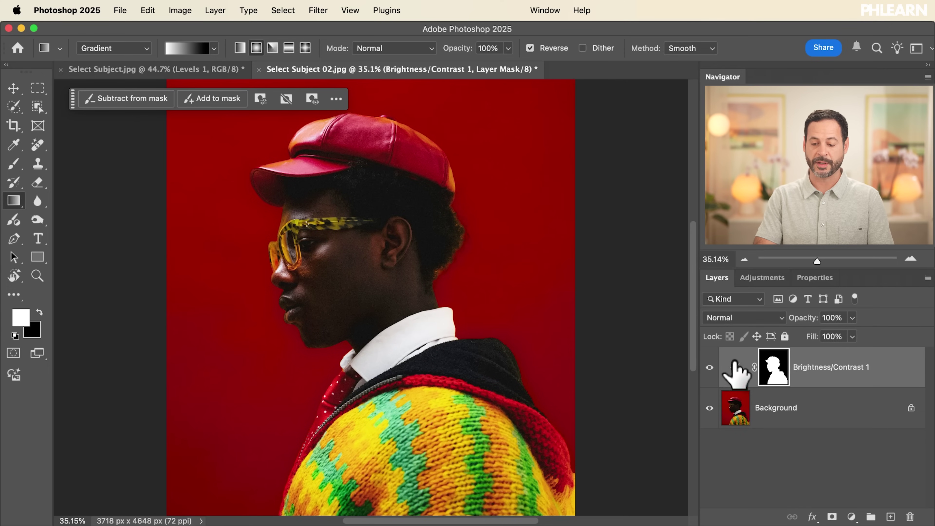
# Lower Contrast to -36 and Brightness to about 41, then compare on and off again.
pyautogui.click(735, 367)
pyautogui.moveTo(759, 380); pyautogui.dragTo(738, 380)
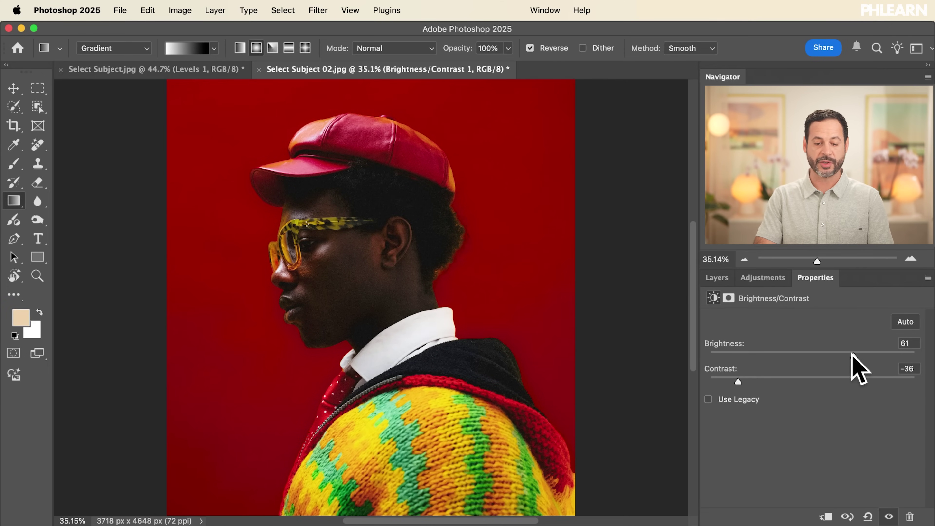
pyautogui.moveTo(857, 354); pyautogui.dragTo(844, 355)
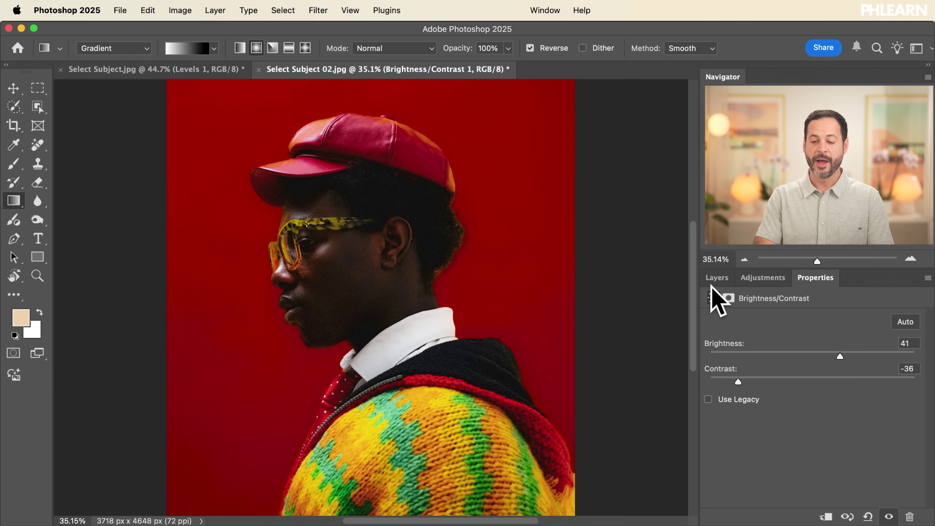
pyautogui.click(716, 278)
pyautogui.click(708, 367)
pyautogui.click(708, 368)
pyautogui.click(708, 367)
pyautogui.click(708, 368)
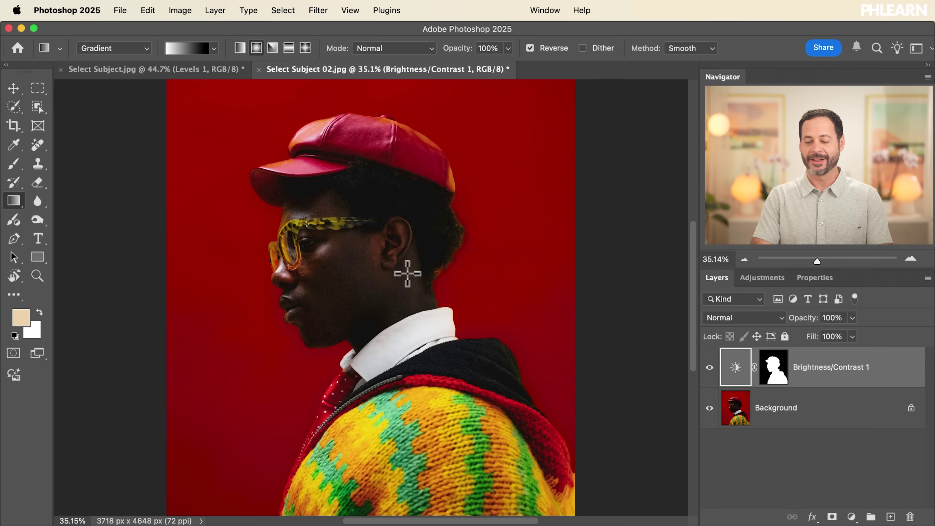
# On the Background layer, invert the subject selection so only the red backdrop is selected.
pyautogui.click(791, 414)
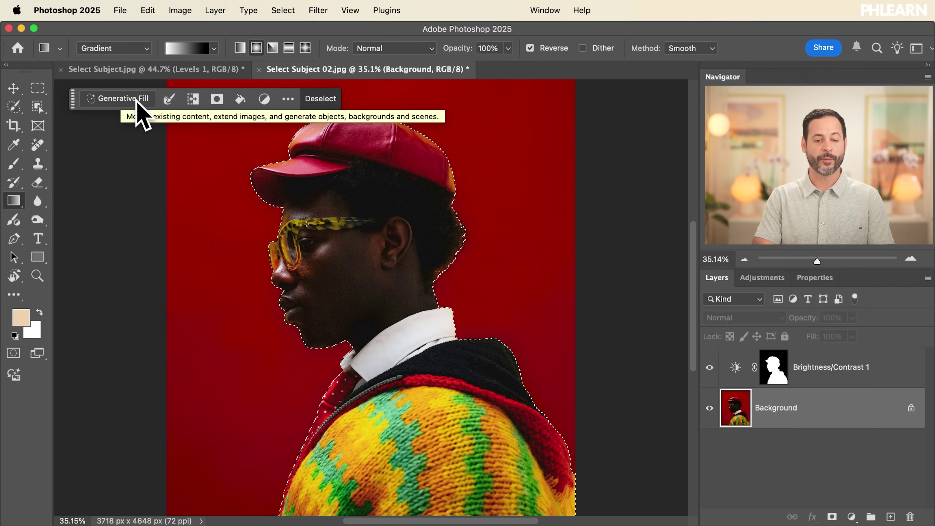
pyautogui.click(195, 104)
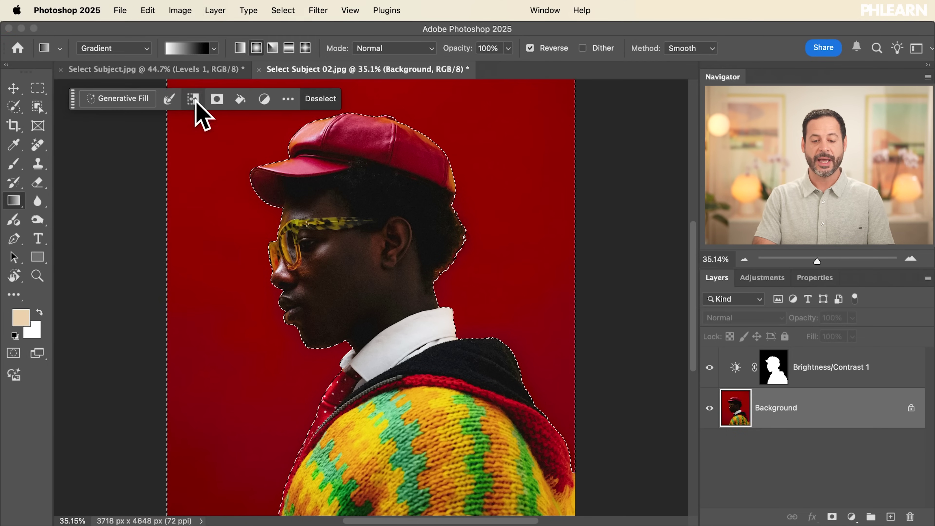
pyautogui.scroll(-3, 566, 211)
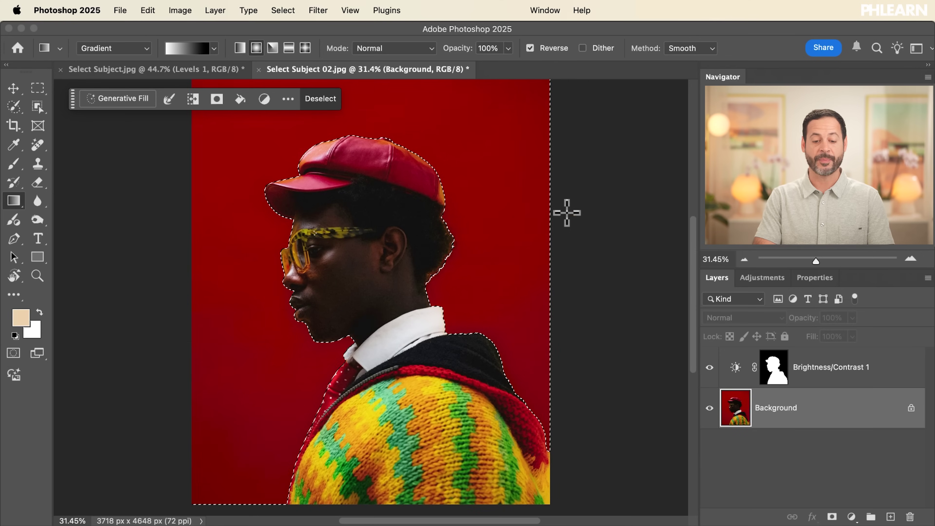
pyautogui.scroll(1, 196, 202)
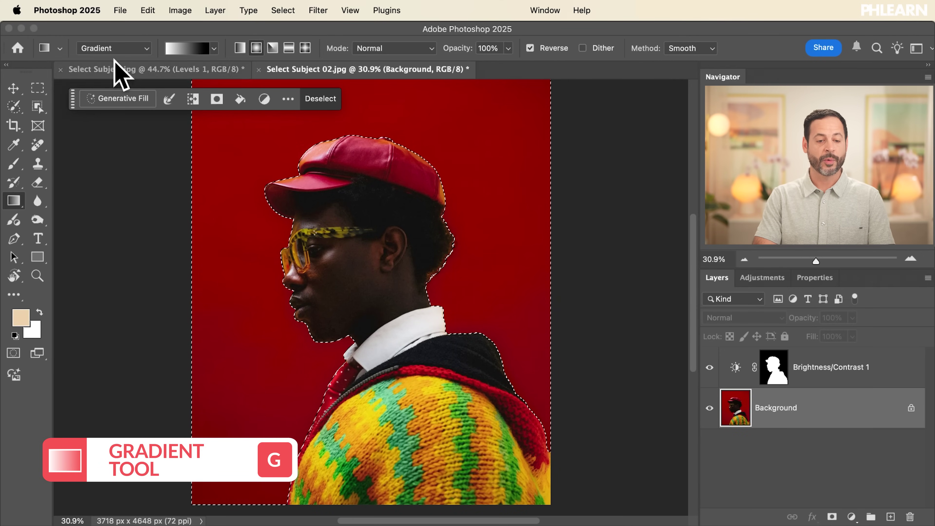
# Choose the foreground-to-transparent gradient preset.
pyautogui.click(214, 48)
pyautogui.click(125, 92)
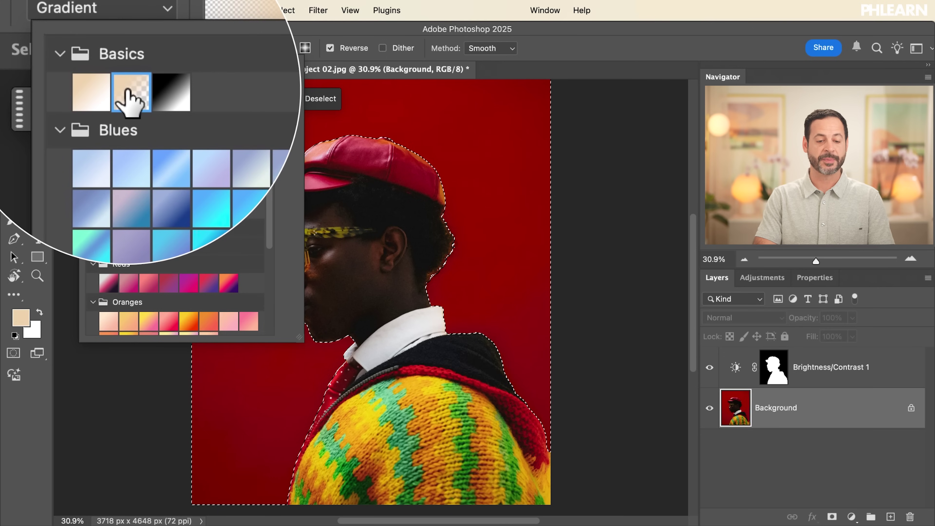
pyautogui.click(226, 32)
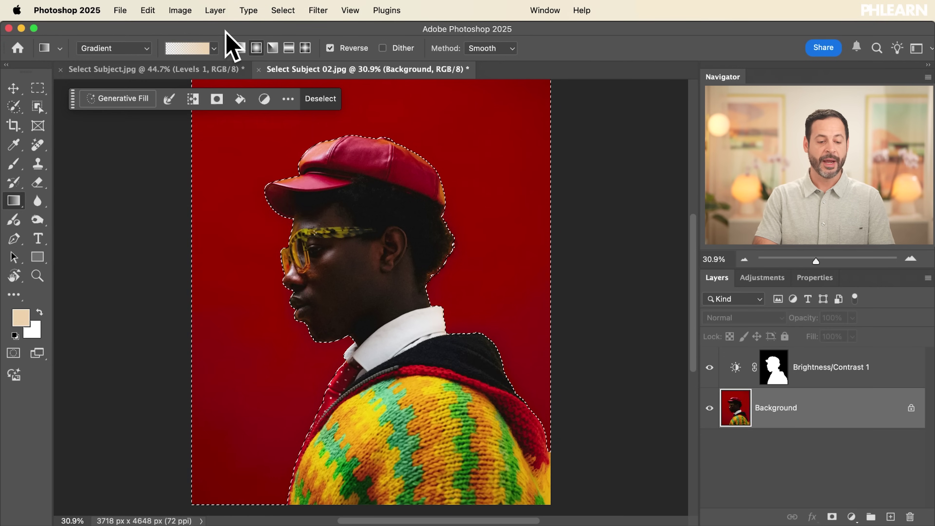
# Set the foreground colour to #ffab6d and drag a radial gradient outward from the subject's ear.
pyautogui.click(27, 315)
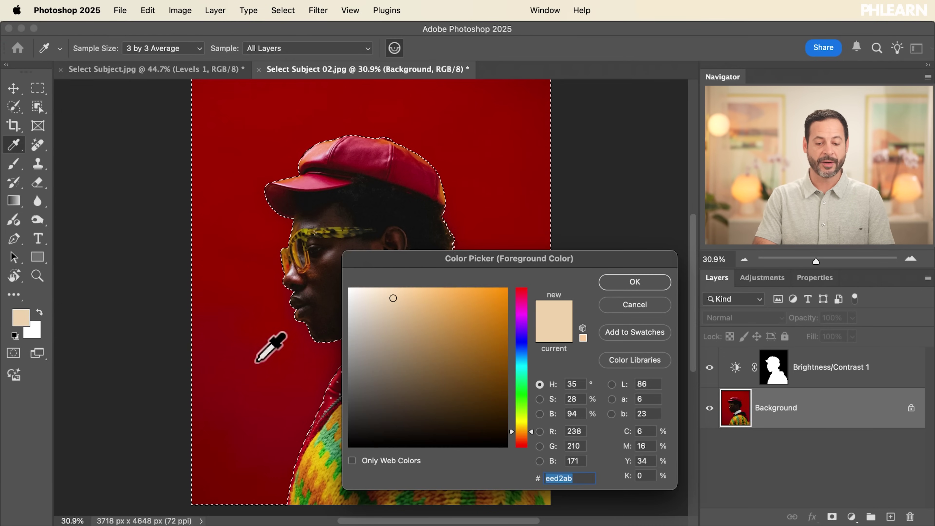
pyautogui.moveTo(399, 262); pyautogui.dragTo(452, 251)
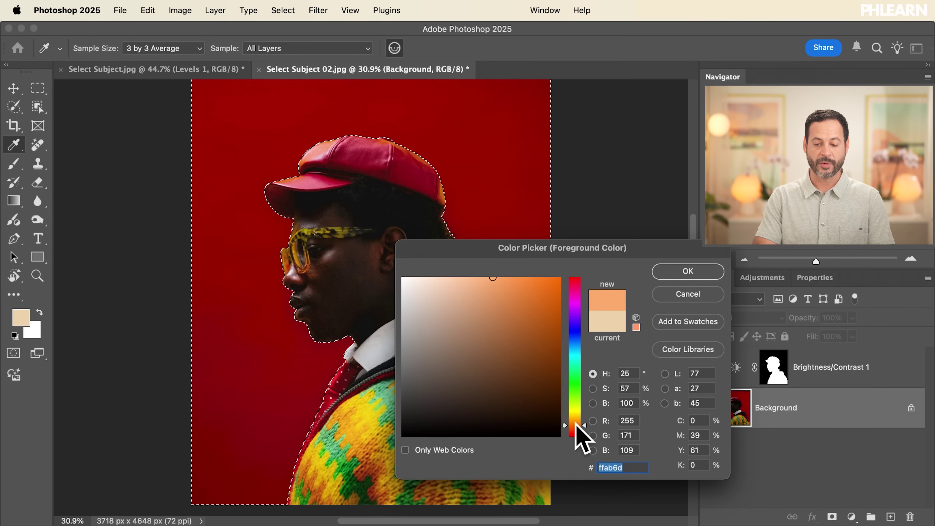
pyautogui.click(685, 273)
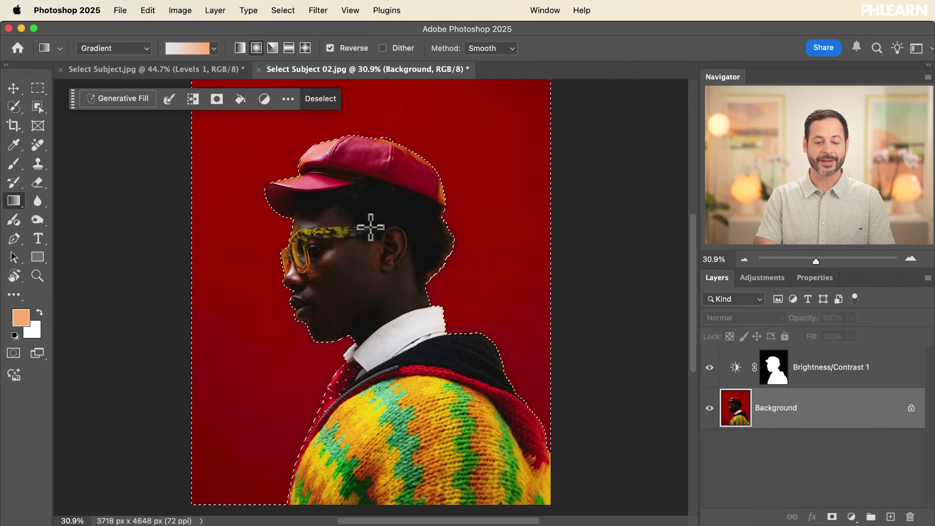
pyautogui.moveTo(375, 251); pyautogui.dragTo(611, 229)
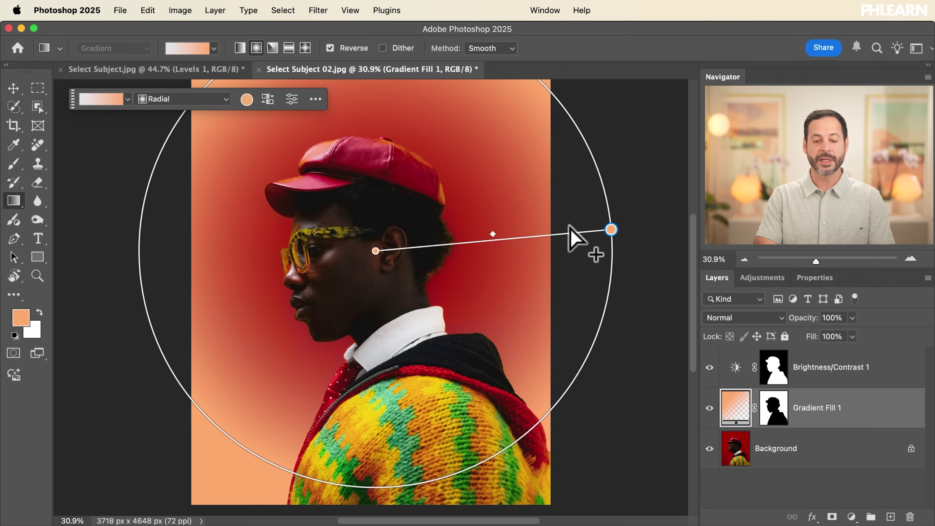
# Uncheck Reverse so the orange glows behind the head, and widen the gradient's radius.
pyautogui.click(330, 47)
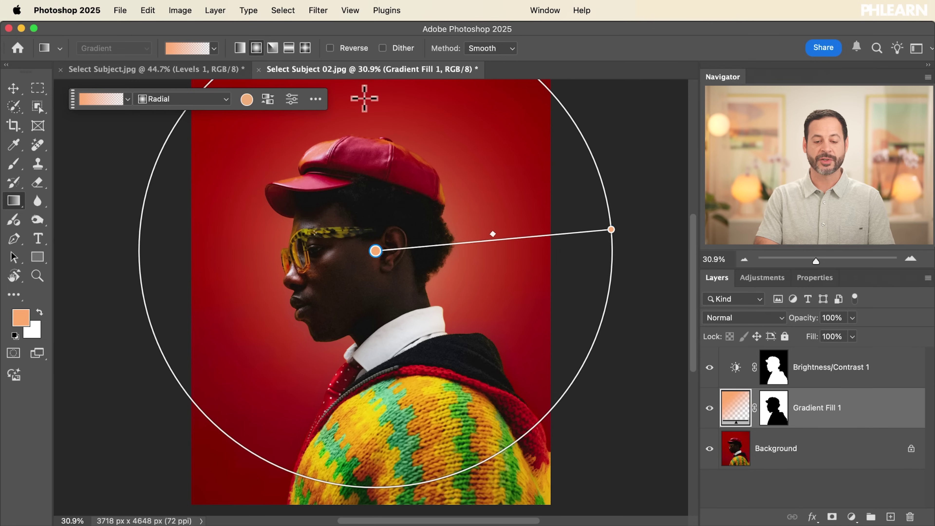
pyautogui.click(268, 99)
pyautogui.click(267, 98)
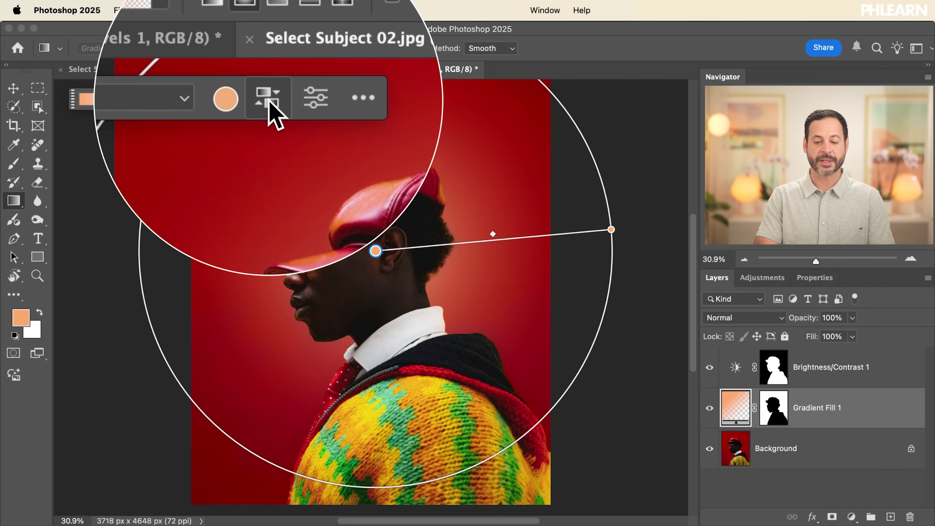
pyautogui.moveTo(611, 230); pyautogui.dragTo(661, 222)
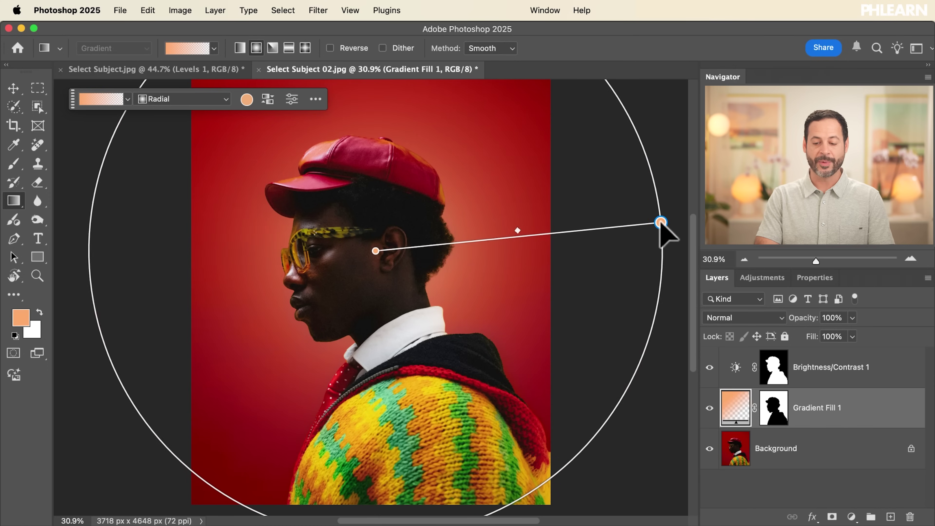
# Toggle the Gradient Fill 1 layer's visibility to compare, then reselect the Background layer.
pyautogui.click(709, 408)
pyautogui.click(709, 408)
pyautogui.click(709, 407)
pyautogui.click(710, 407)
pyautogui.scroll(-3, 612, 355)
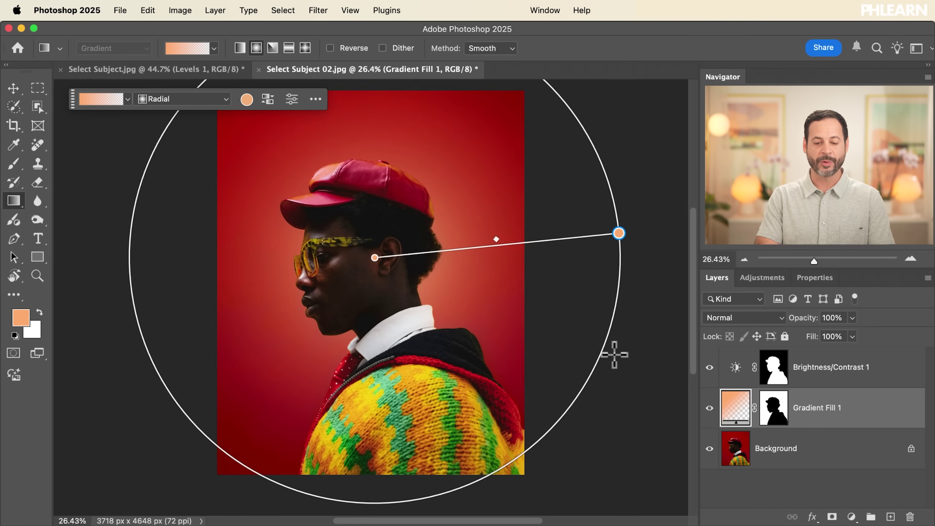
pyautogui.click(784, 458)
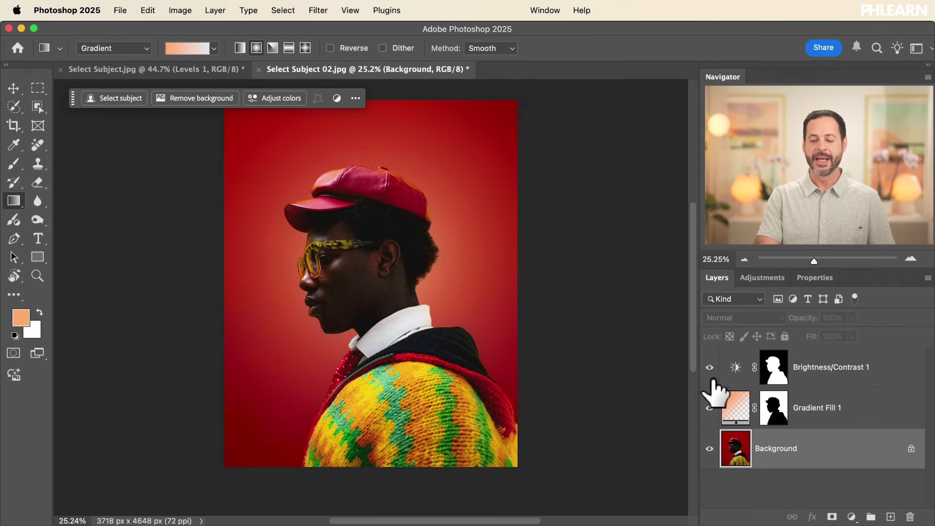
pyautogui.click(709, 367)
pyautogui.click(710, 406)
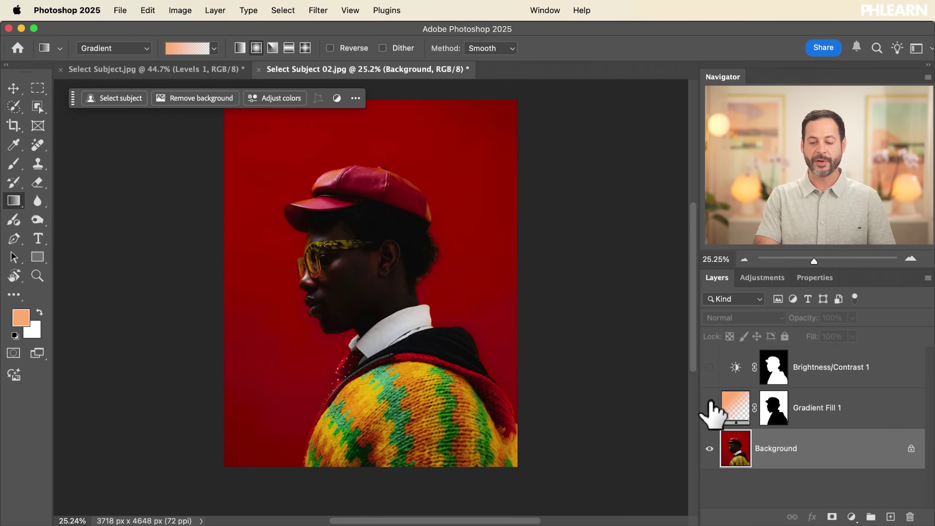
pyautogui.click(709, 367)
pyautogui.click(709, 367)
pyautogui.click(709, 367)
pyautogui.click(709, 367)
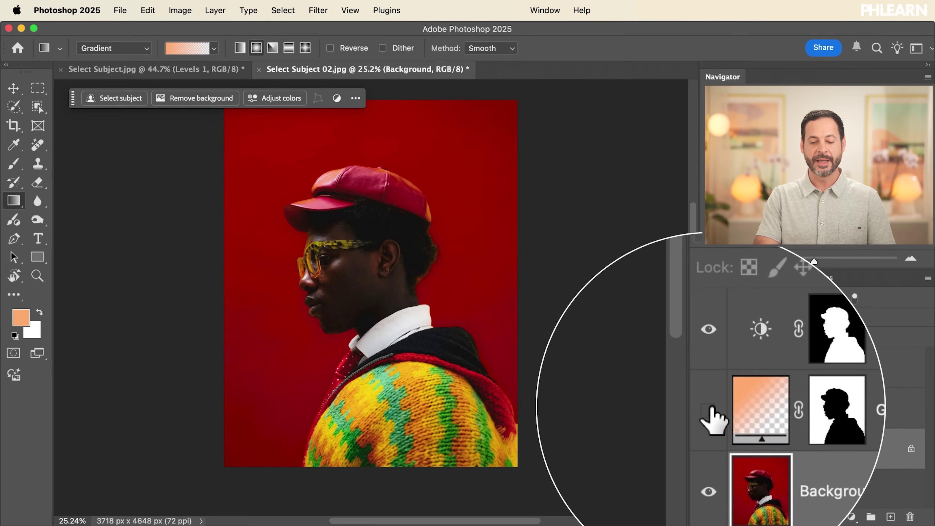
pyautogui.click(711, 409)
pyautogui.scroll(3, 461, 281)
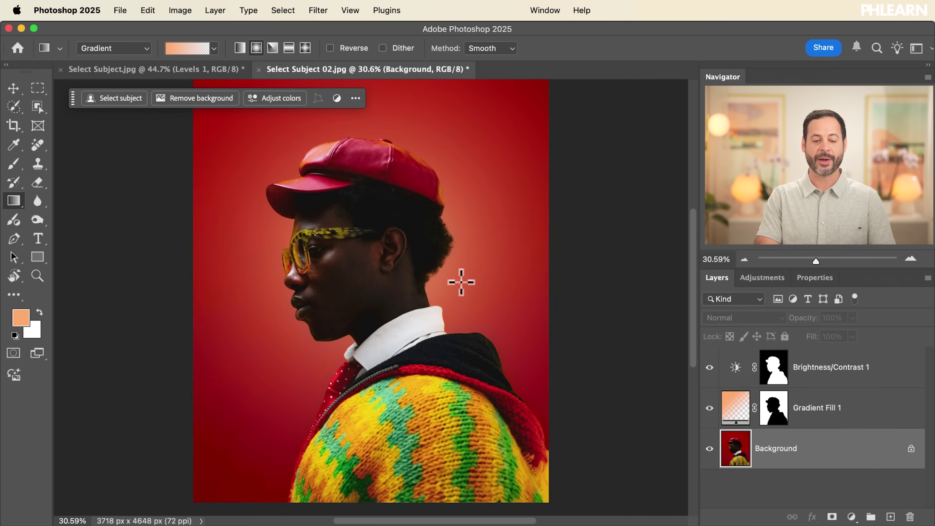
pyautogui.scroll(2, 461, 281)
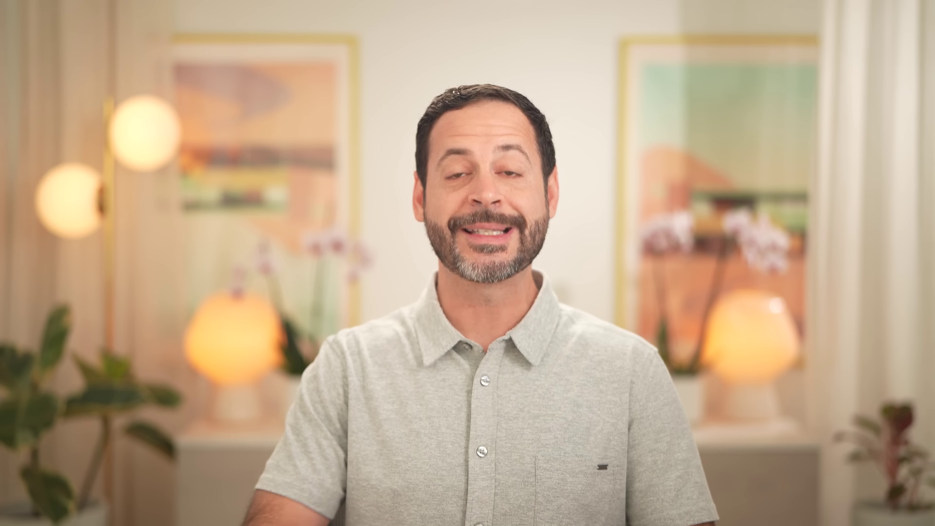